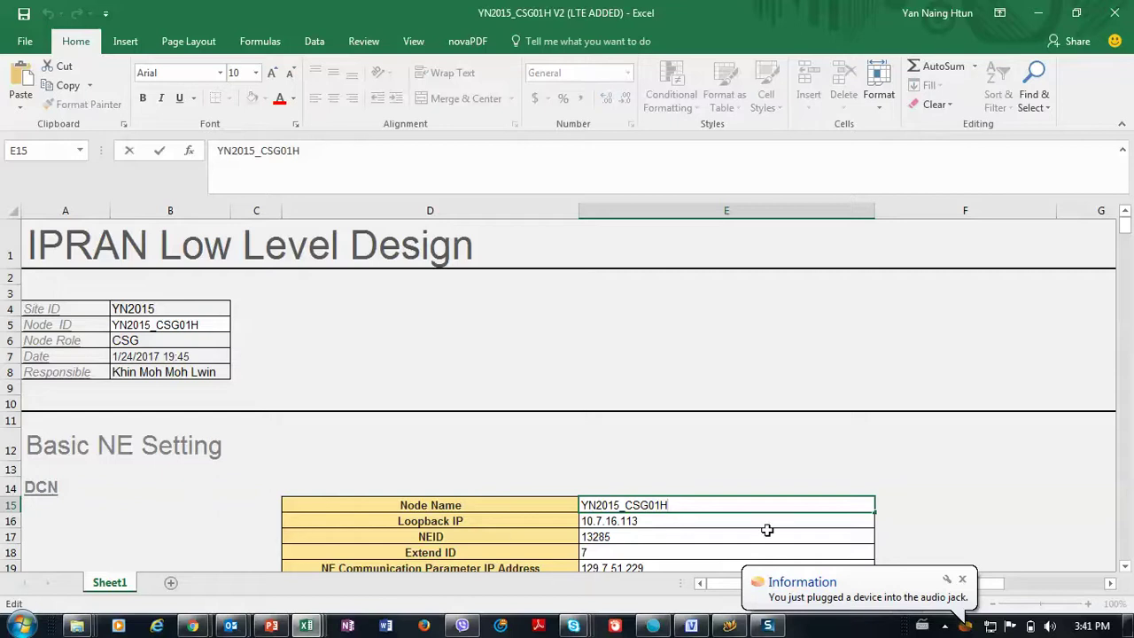
Copy the node name YN2015_CSG01H from the design sheet, then search for and locate that NE in the iManager U2000 main topology
left_click_drag(671, 507, 547, 506)
key("ctrl+c")
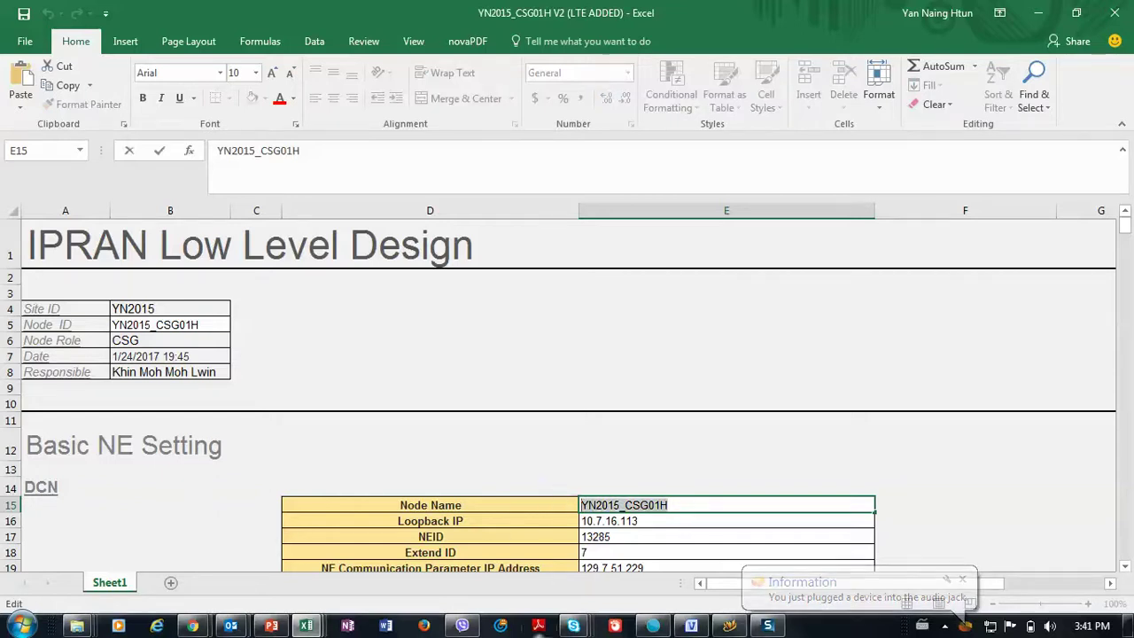
left_click(729, 625)
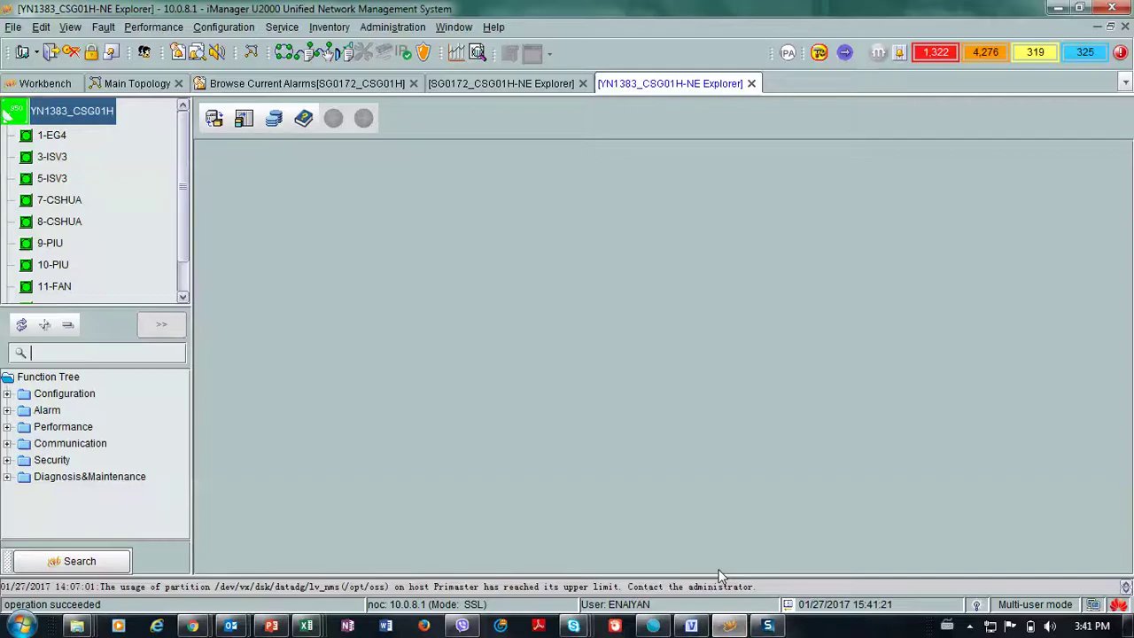
left_click(124, 84)
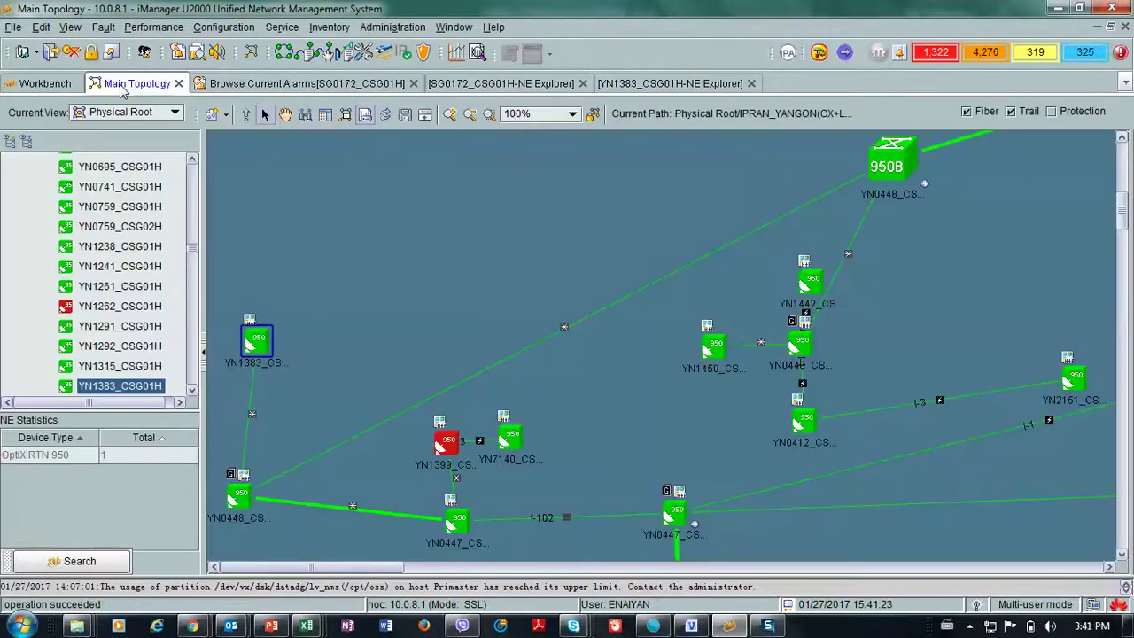
key("ctrl+f")
key("ctrl+v")
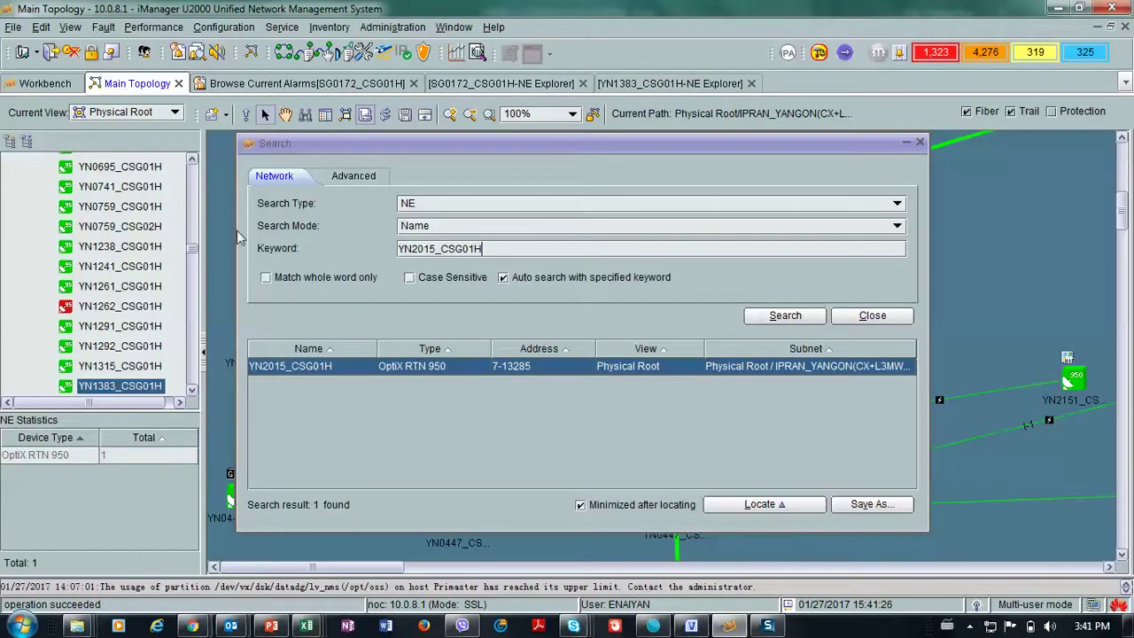
double_click(509, 366)
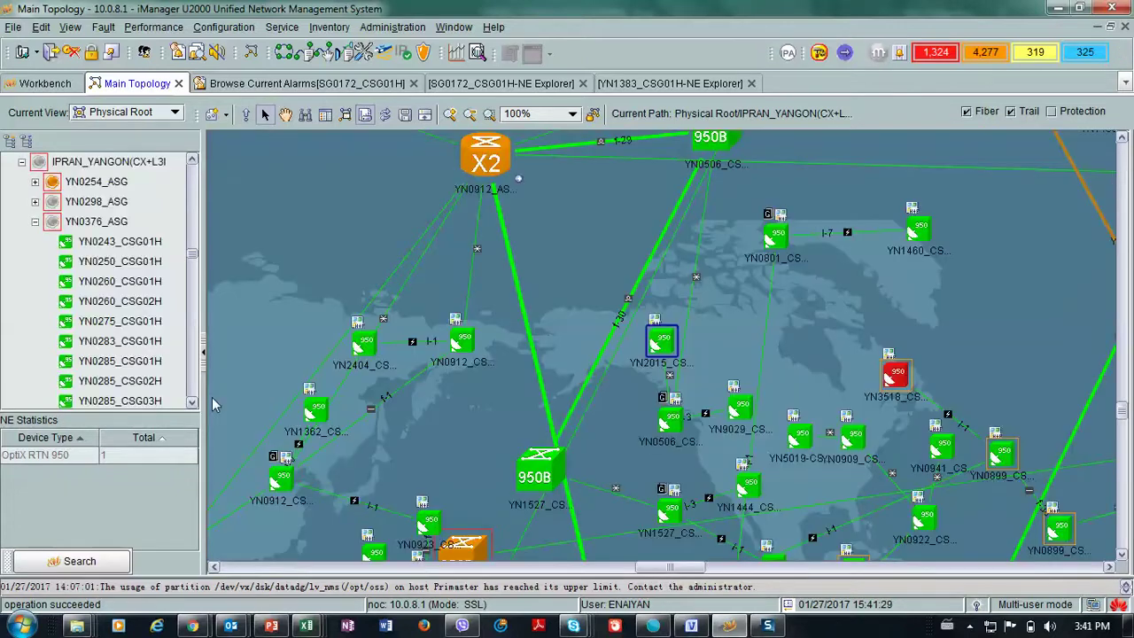
Open the NE Explorer for YN2015_CSG01H and bring up its Ethernet Virtual Interface configuration
right_click(663, 343)
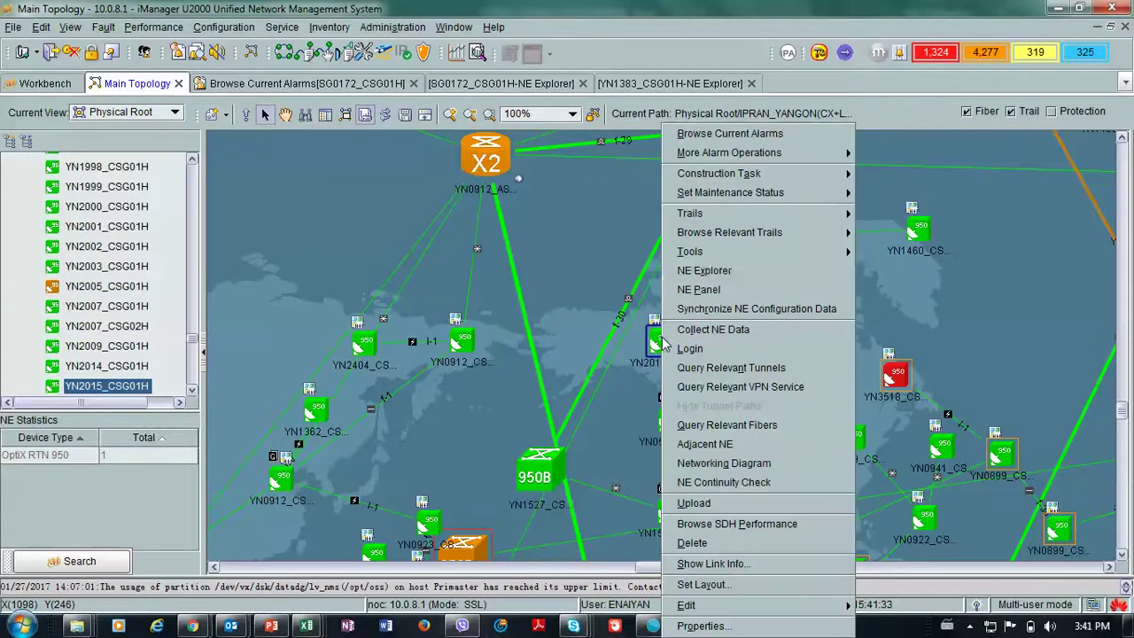
left_click(719, 273)
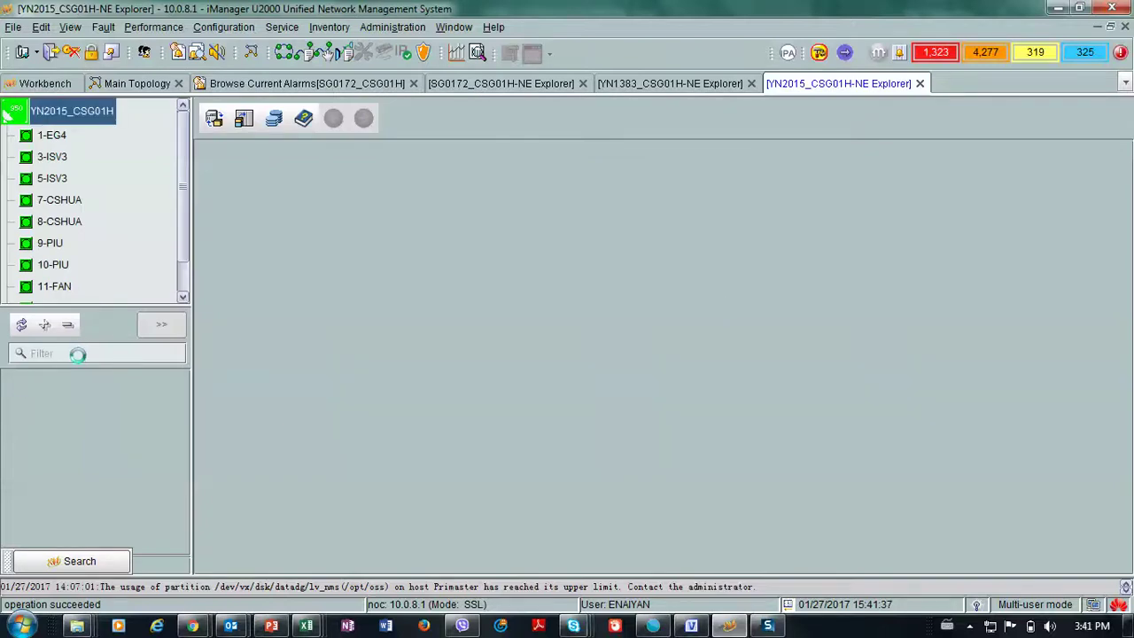
left_click(79, 355)
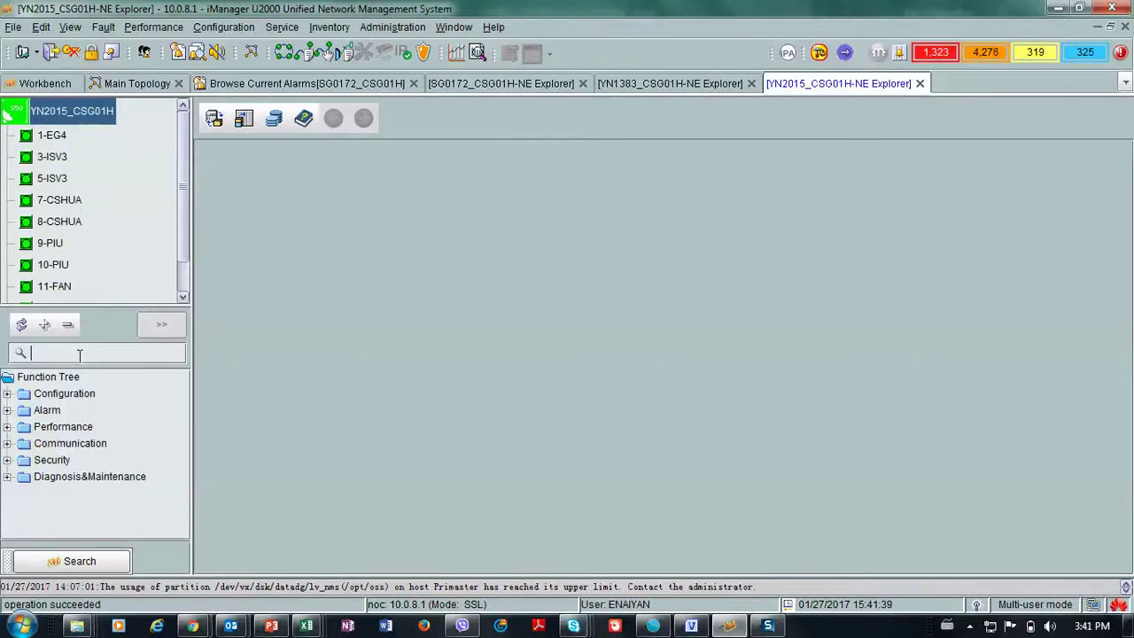
type("vir")
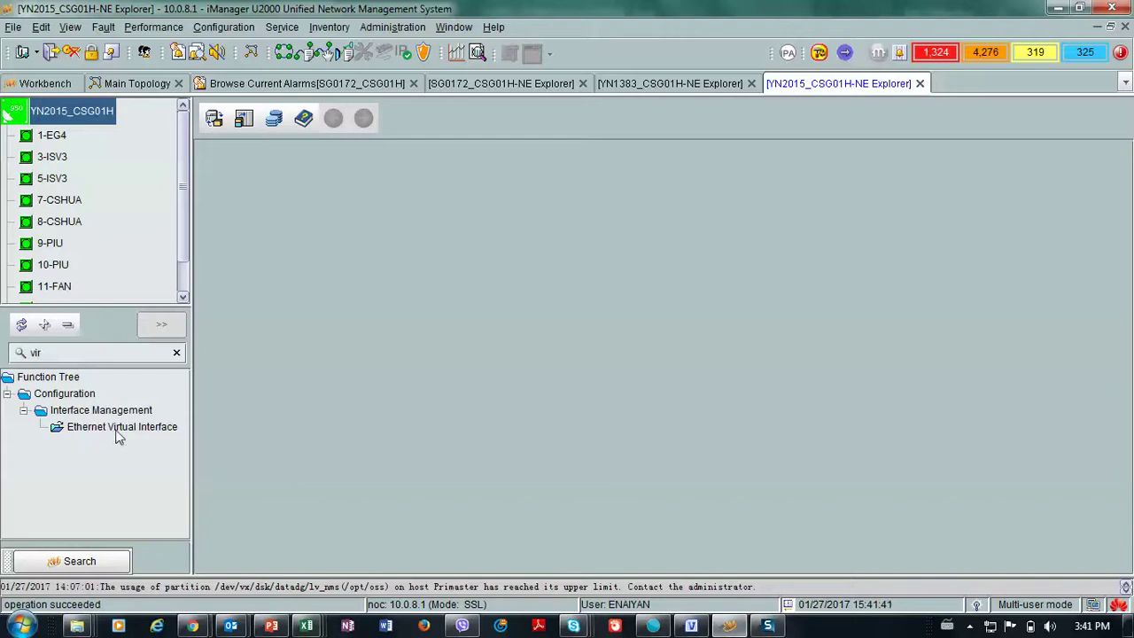
left_click(119, 429)
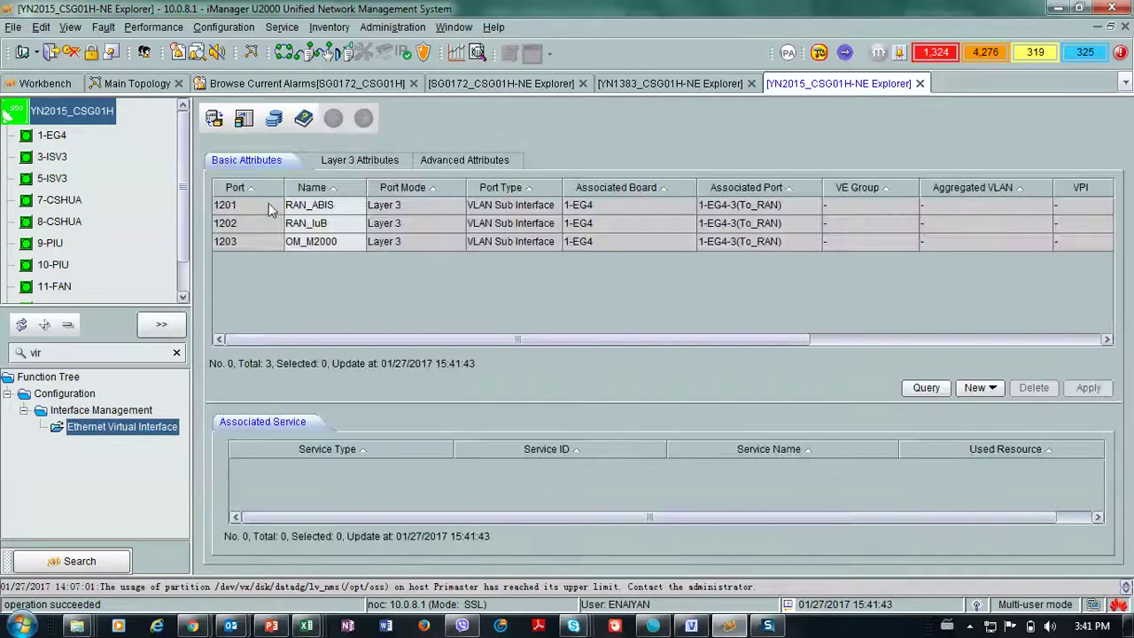
Start creating a new Ethernet virtual interface and set its port to 1204
left_click(979, 391)
left_click(842, 406)
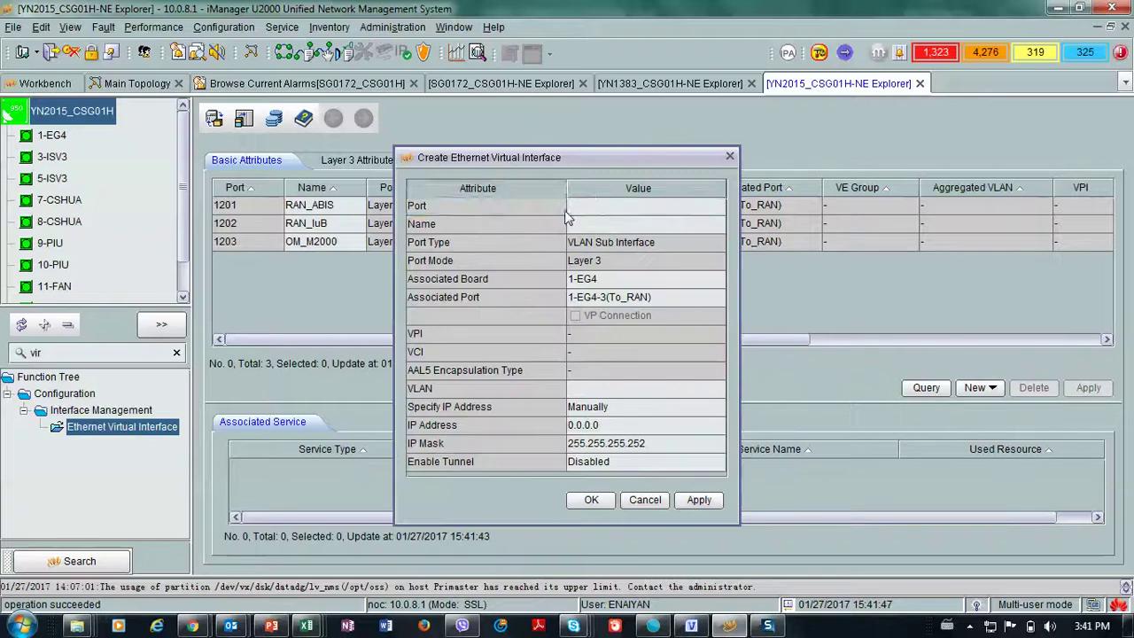
double_click(589, 204)
type("1204")
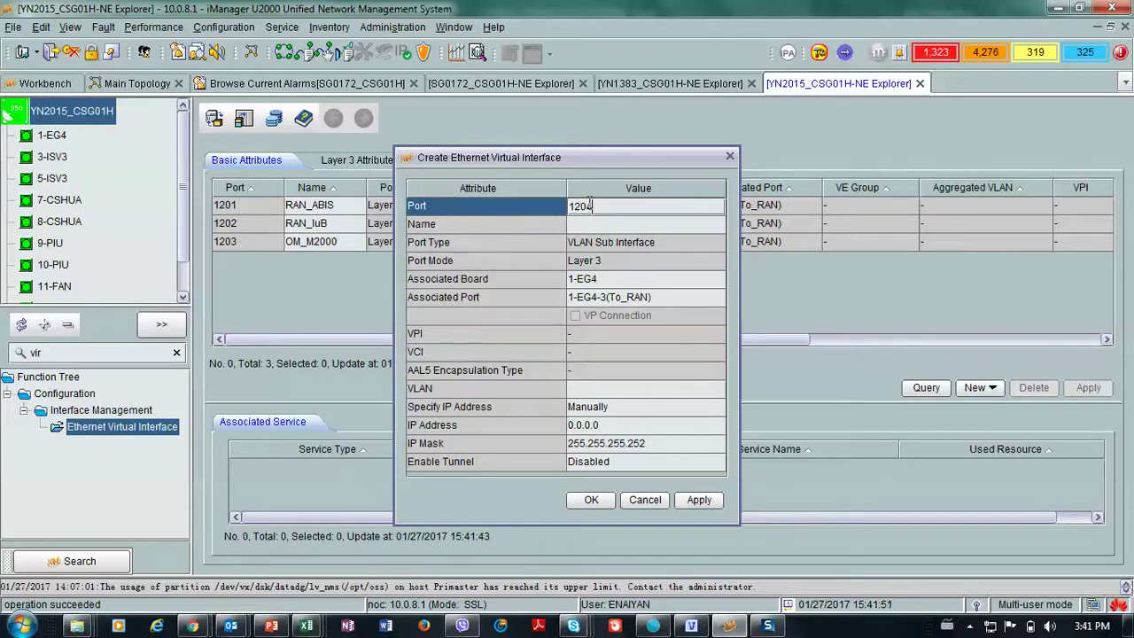
Switch to the YN2015_CSG01H design workbook in Excel and select the VRF name RAN_S1 in cell E395 for copying
key("alt+Tab")
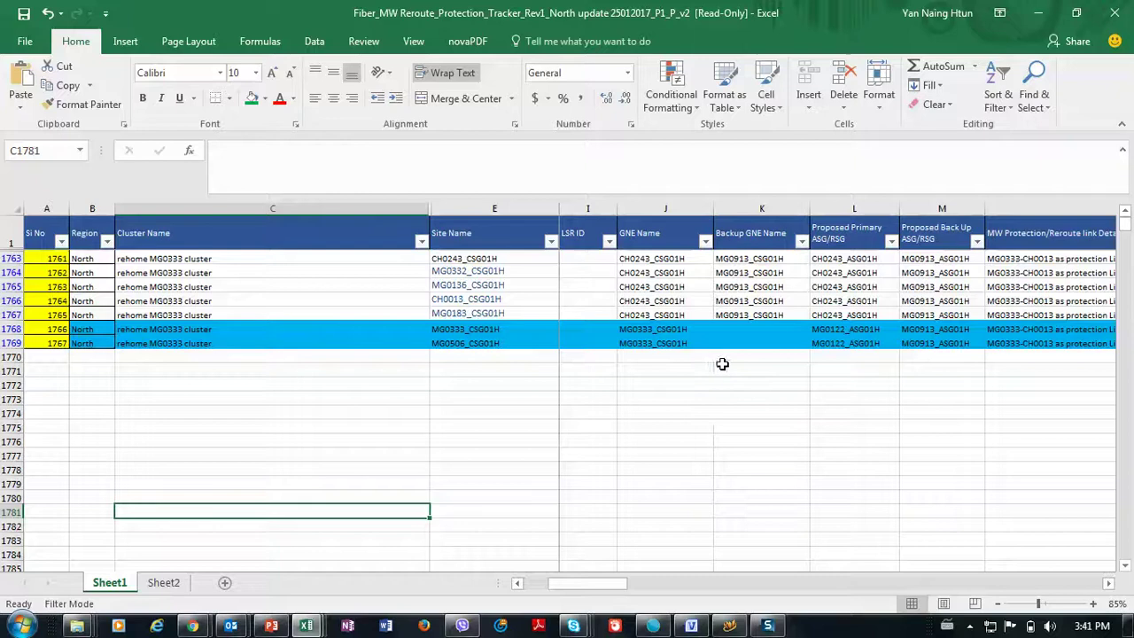
key("alt+Tab")
scroll(1033, 372, "down", 10)
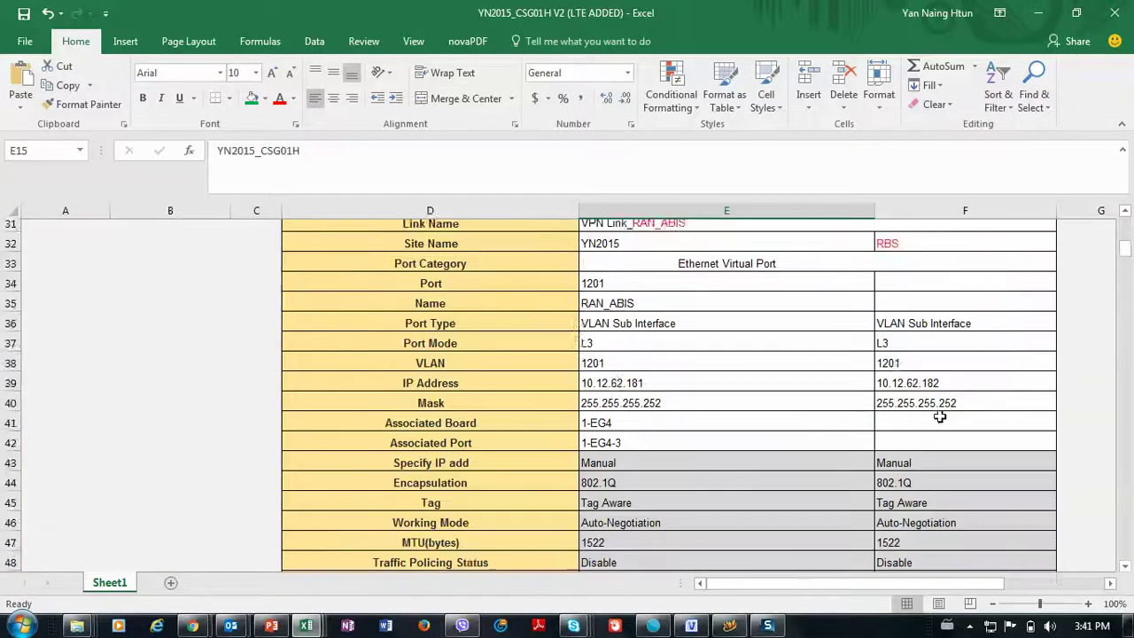
scroll(939, 417, "down", 16)
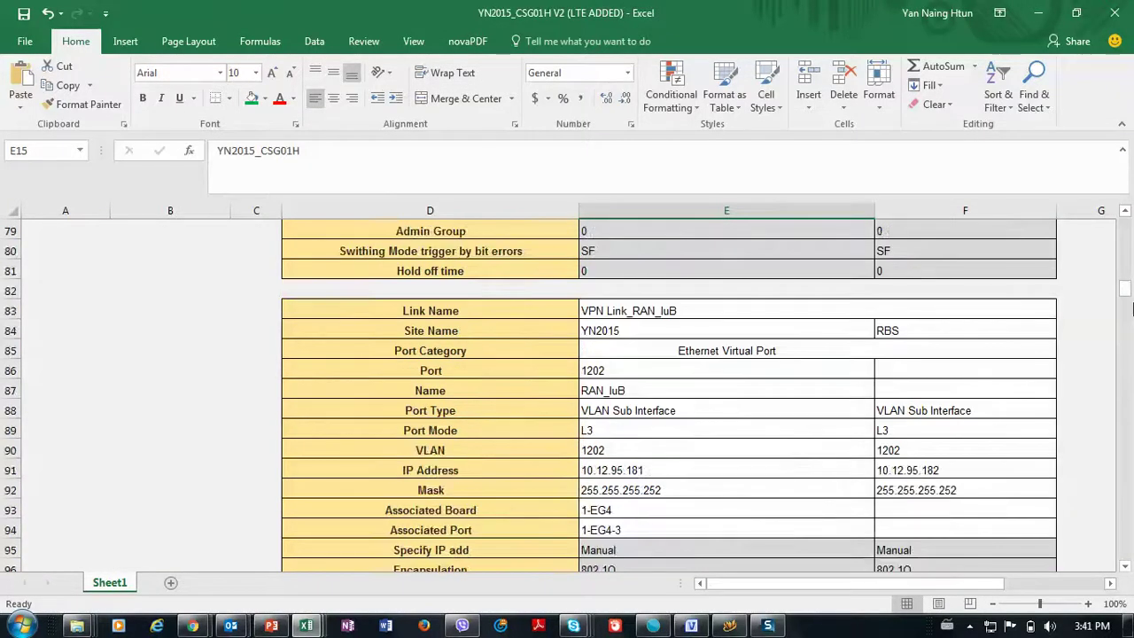
left_click_drag(1125, 291, 1050, 535)
scroll(808, 410, "up", 4)
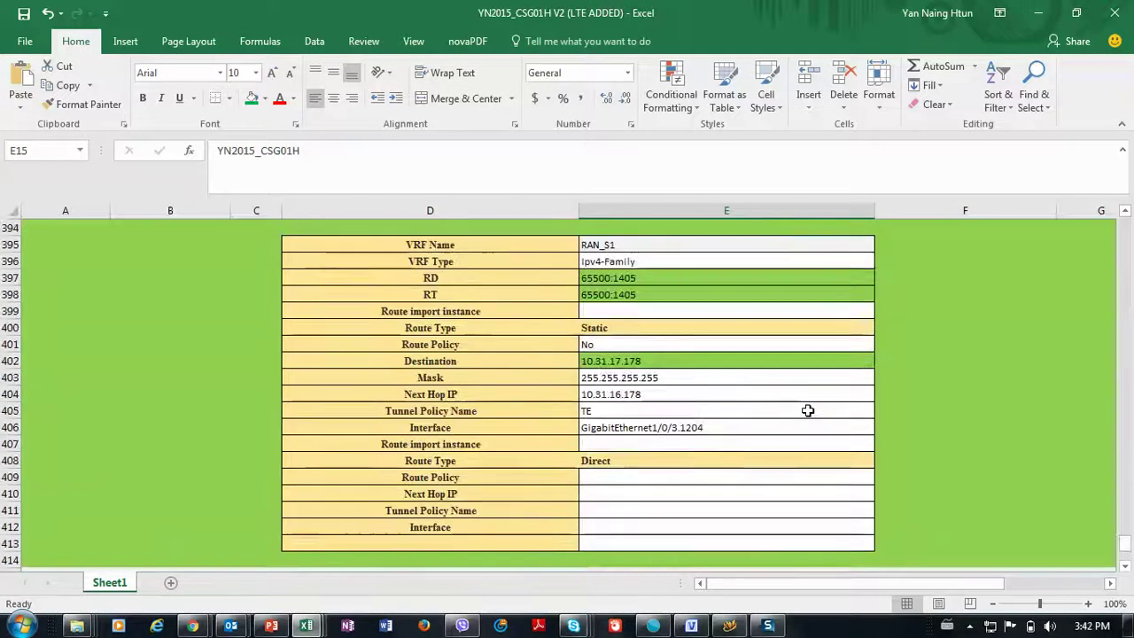
scroll(808, 410, "up", 2)
left_click(634, 344)
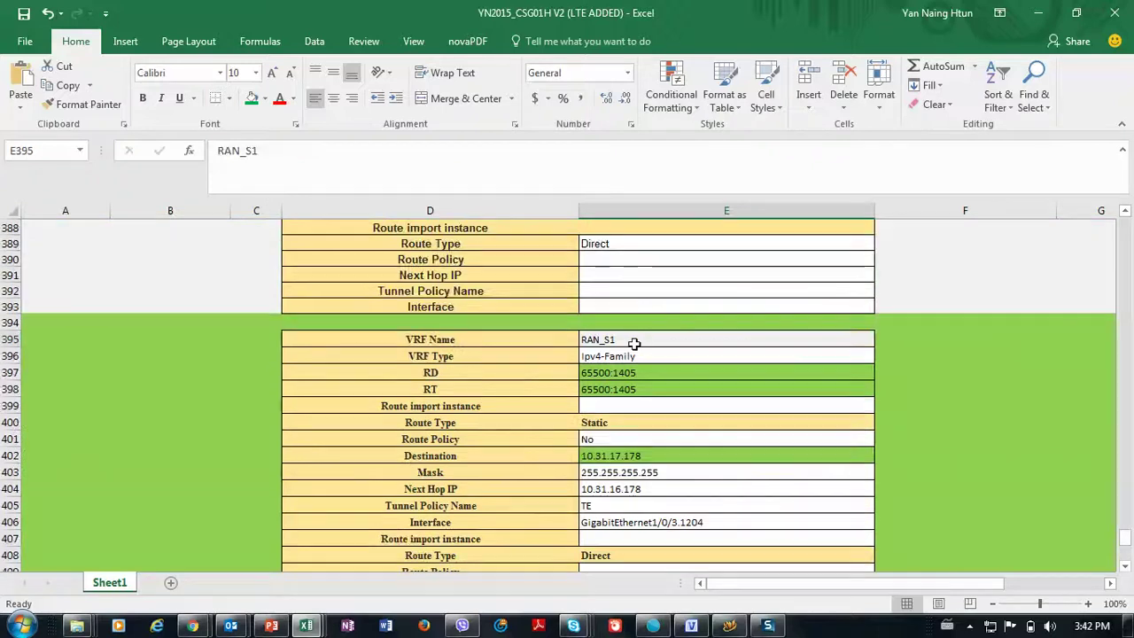
double_click(634, 344)
left_click_drag(635, 344, 260, 342)
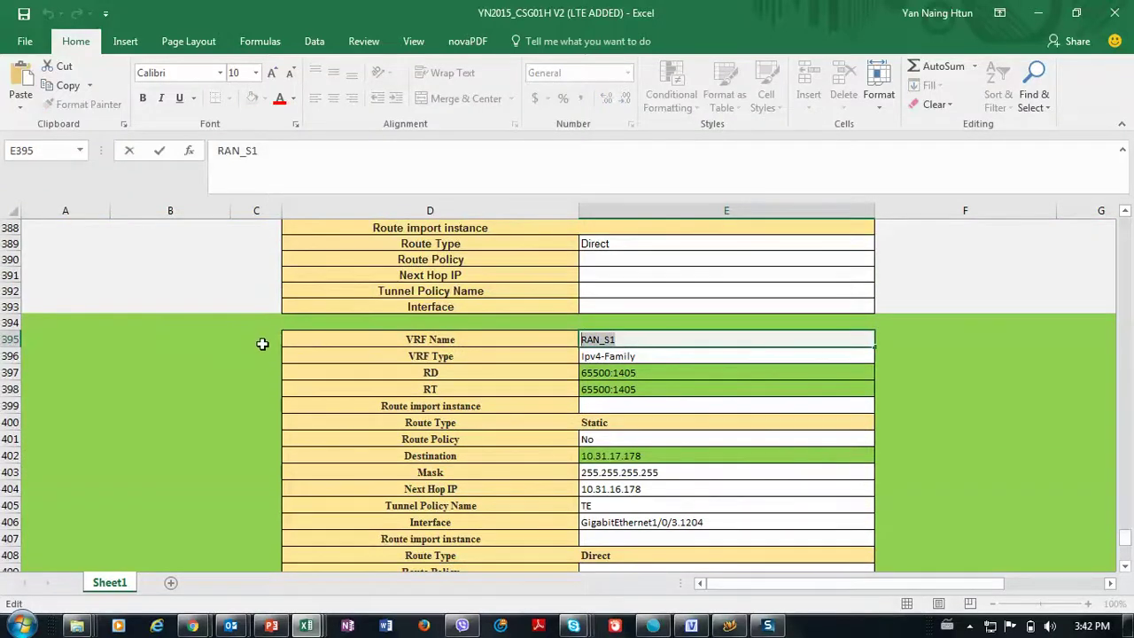
Switch back to iManager U2000 and name the new virtual interface RAN_S1
key("alt+Tab")
key("alt+Tab")
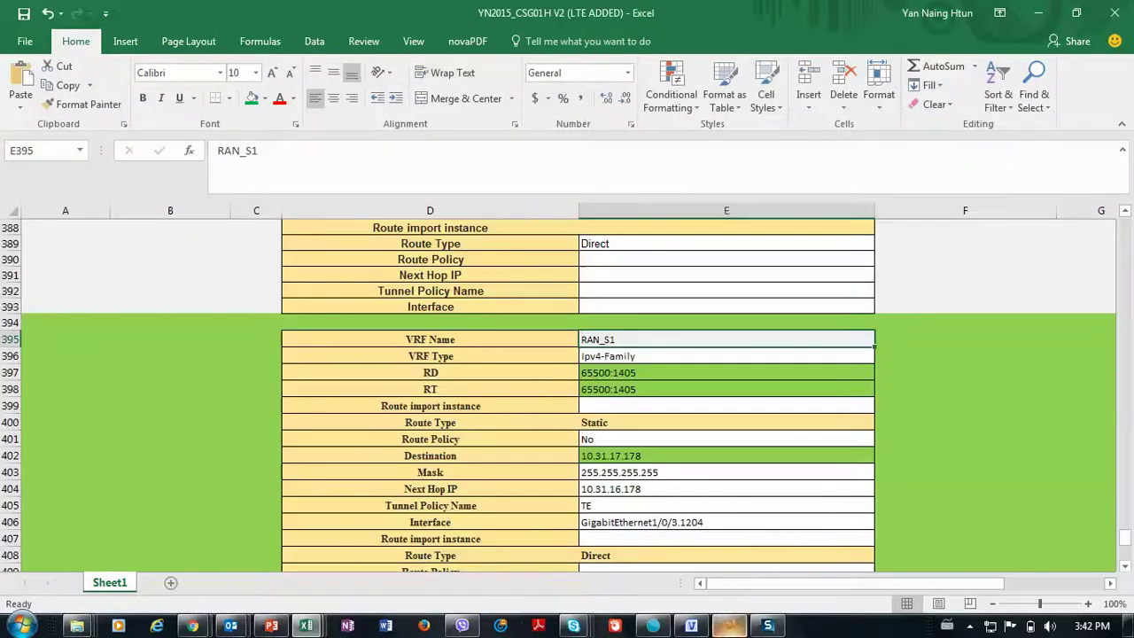
key("alt+Tab")
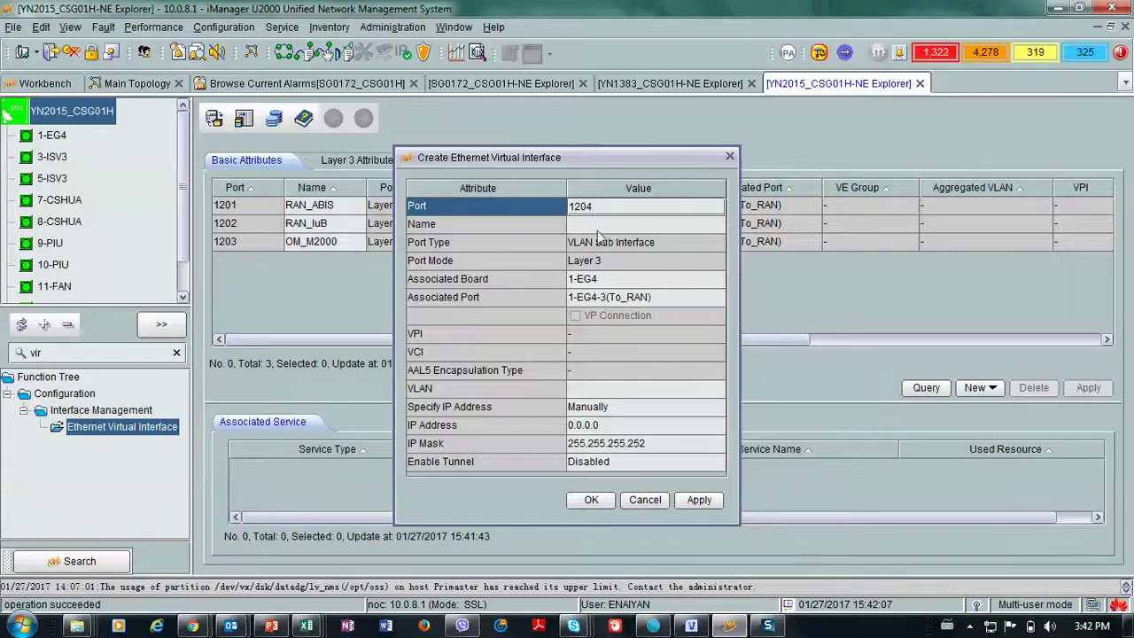
left_click(599, 225)
type("RAN_S1")
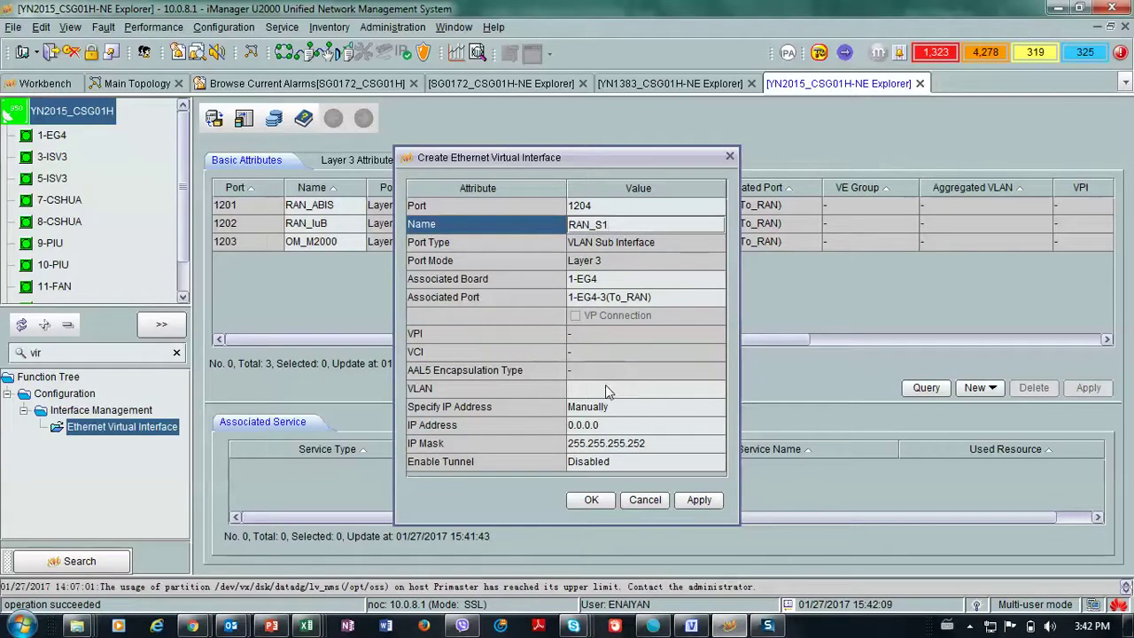
Set the interface's VLAN to 1204 and Specify IP Address to Unspecified, and create the interface
left_click(607, 388)
type("120")
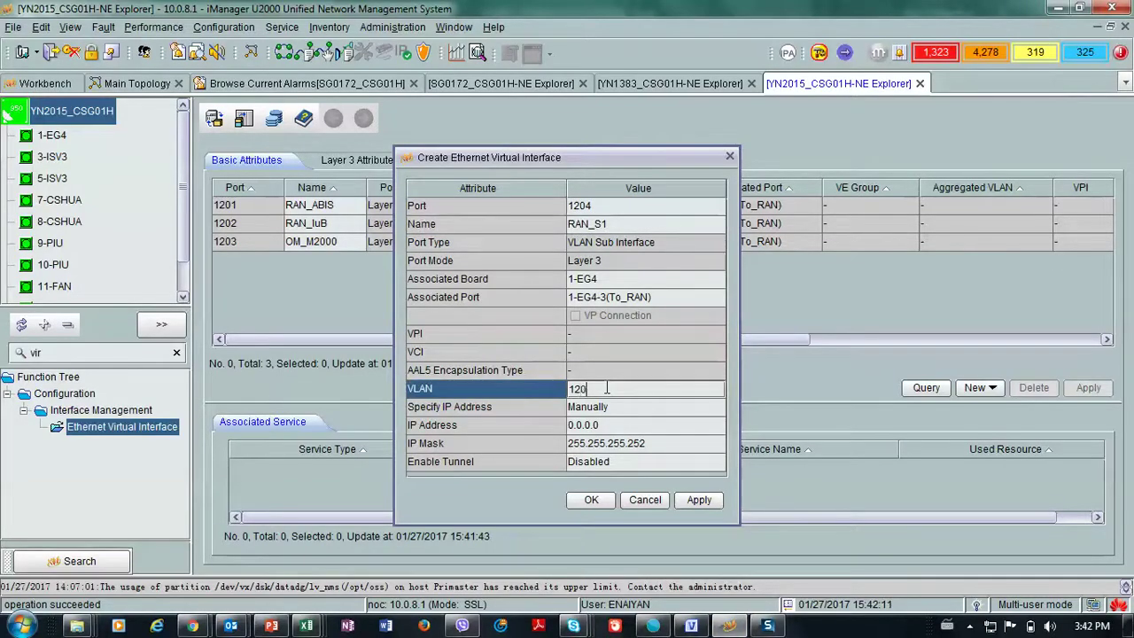
type("4")
left_click(623, 407)
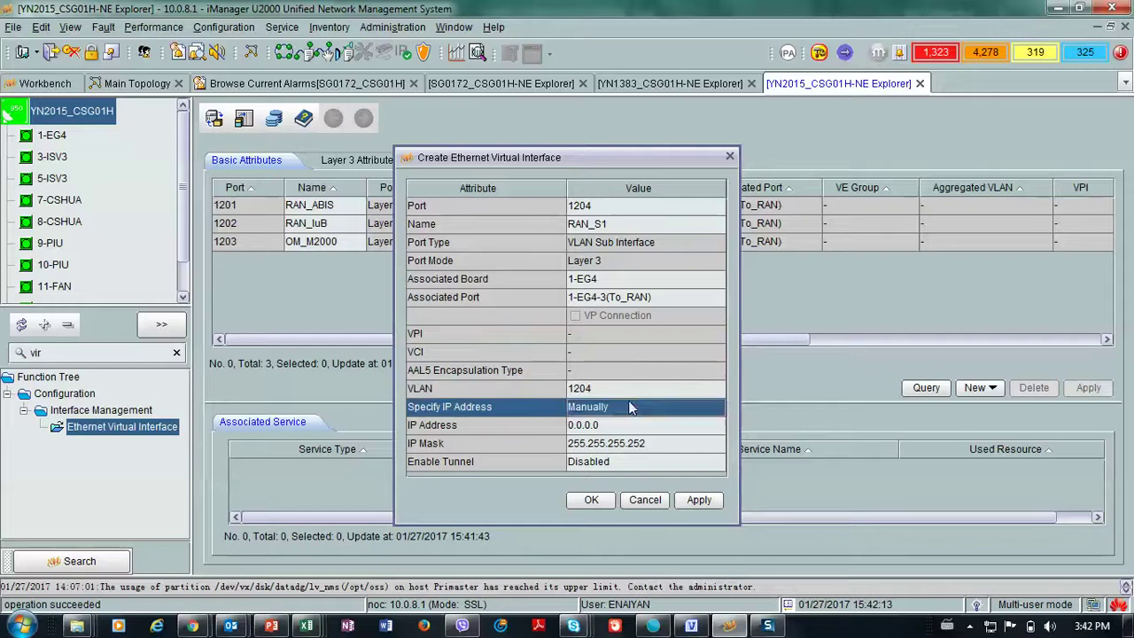
left_click(622, 409)
left_click(611, 453)
left_click(614, 499)
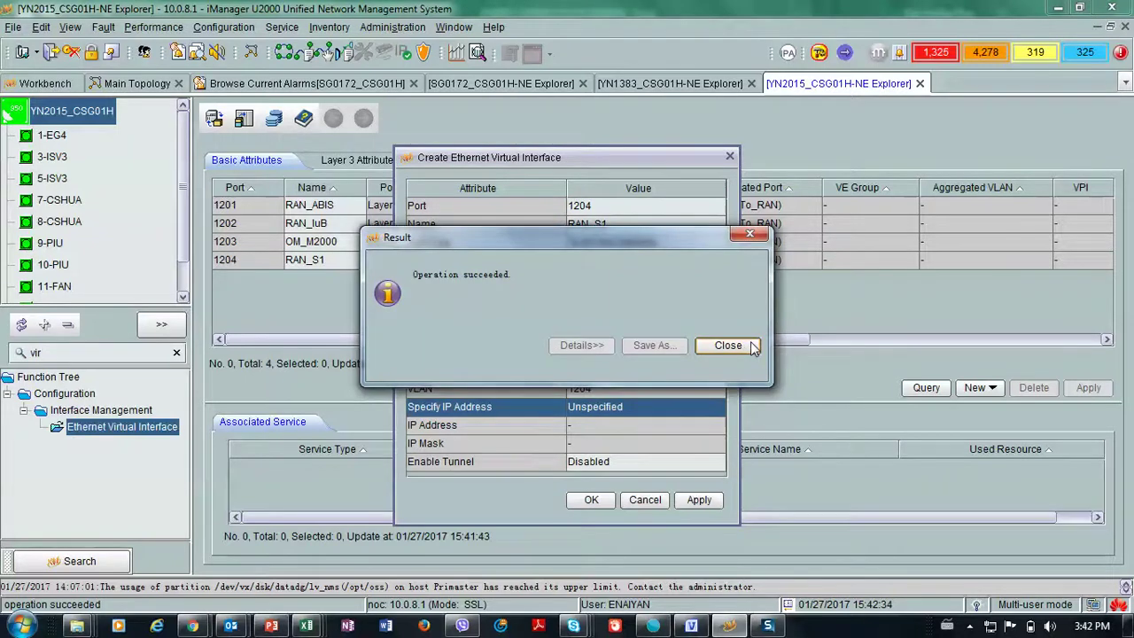
left_click(728, 346)
Filter the function tree for L3 and open the L3VPN VPN Instance configuration
left_click(176, 353)
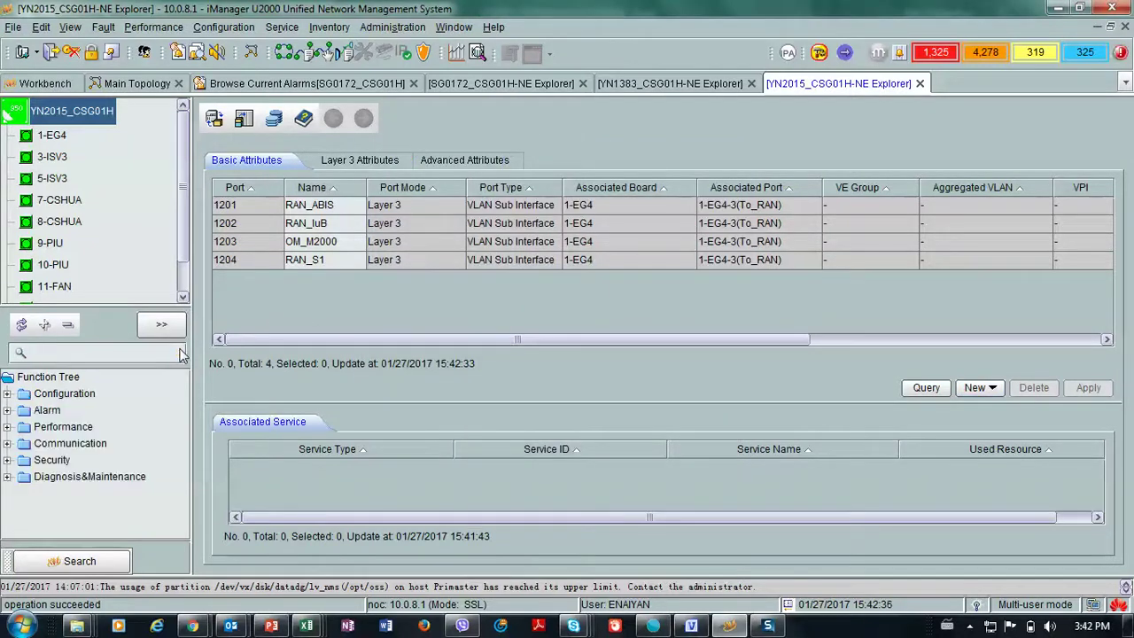
type("L3")
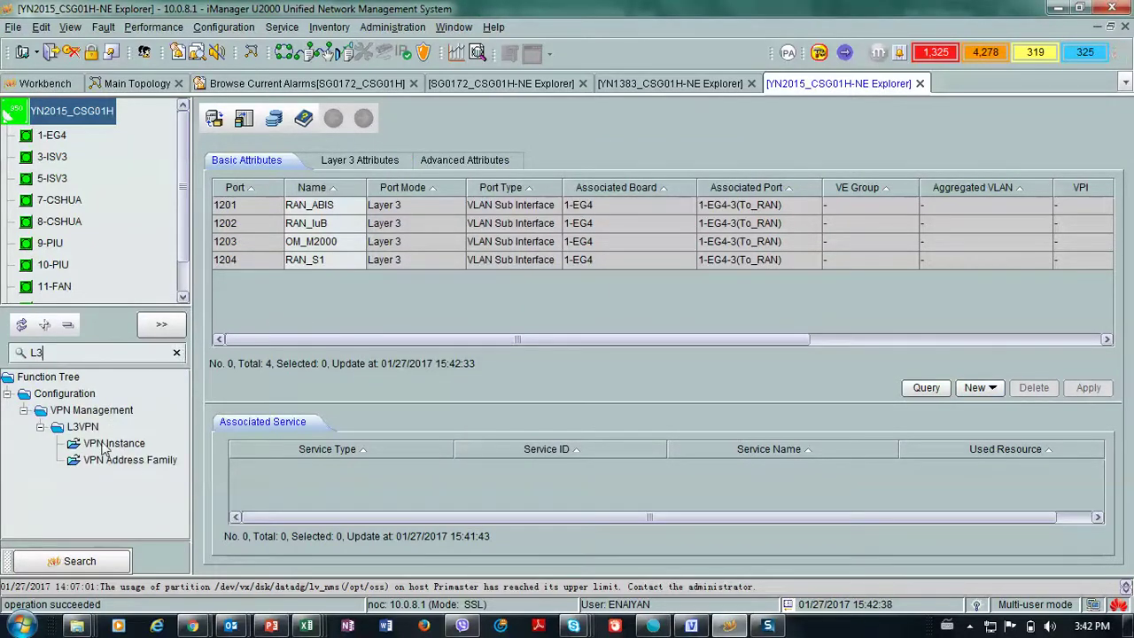
left_click(106, 444)
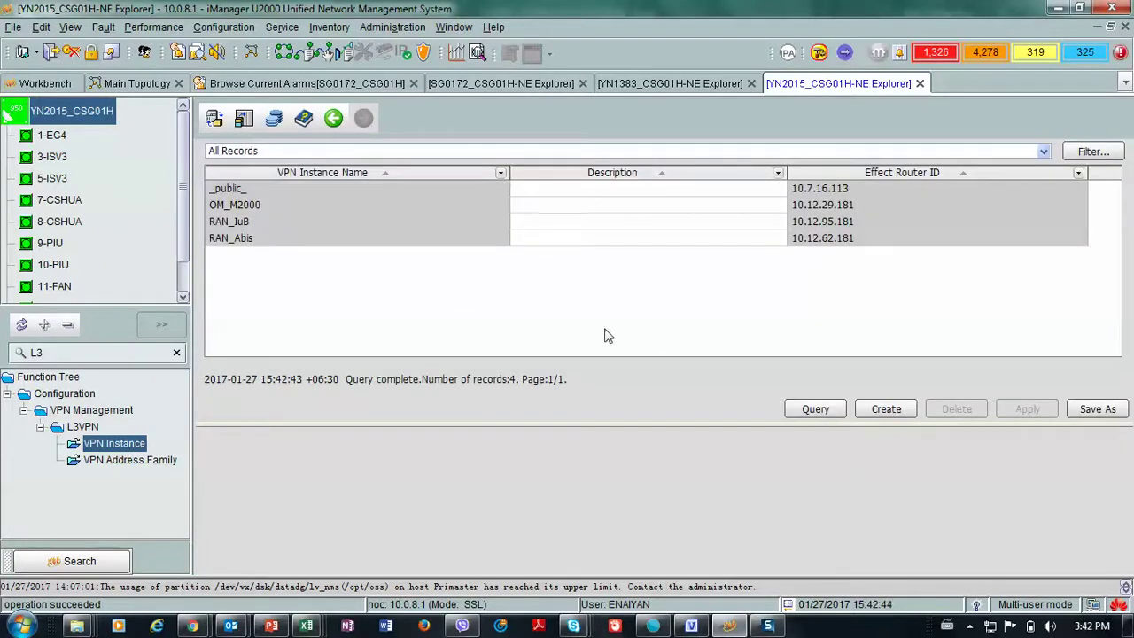
Start a new VPN instance named RAN_S1 and add an IPv4 Unicast VPN address family to it
left_click(889, 419)
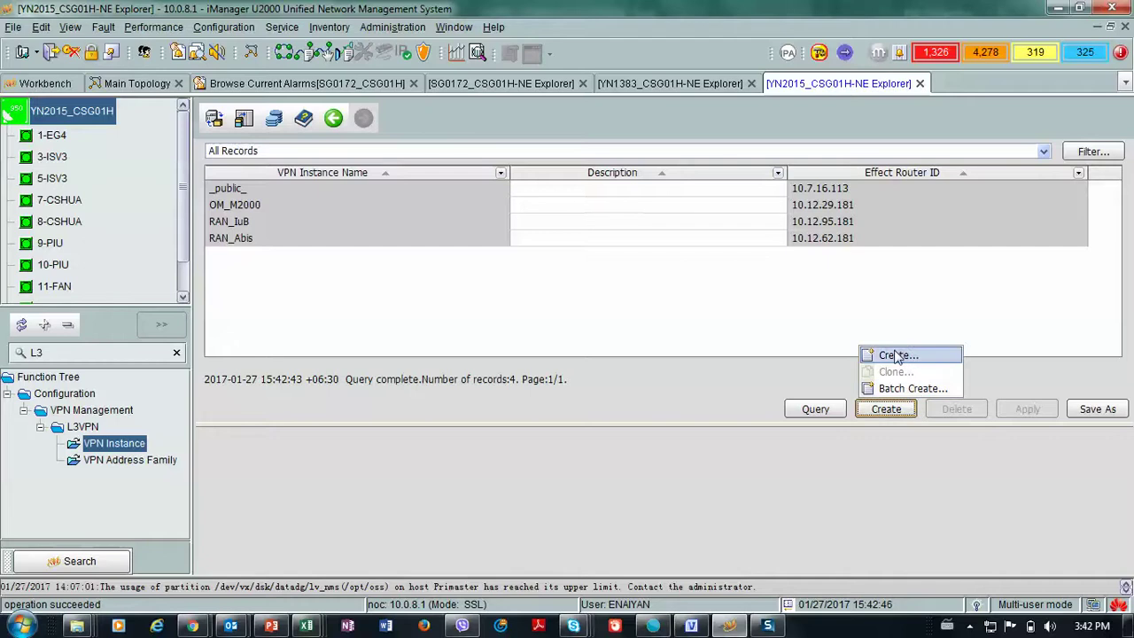
left_click(888, 354)
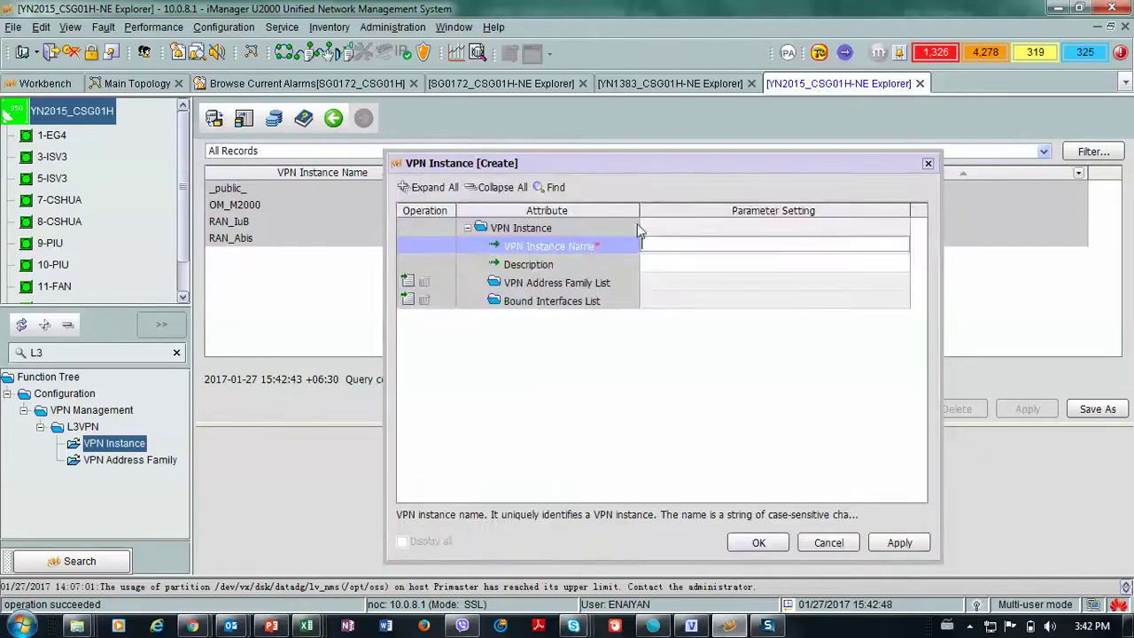
left_click(407, 282)
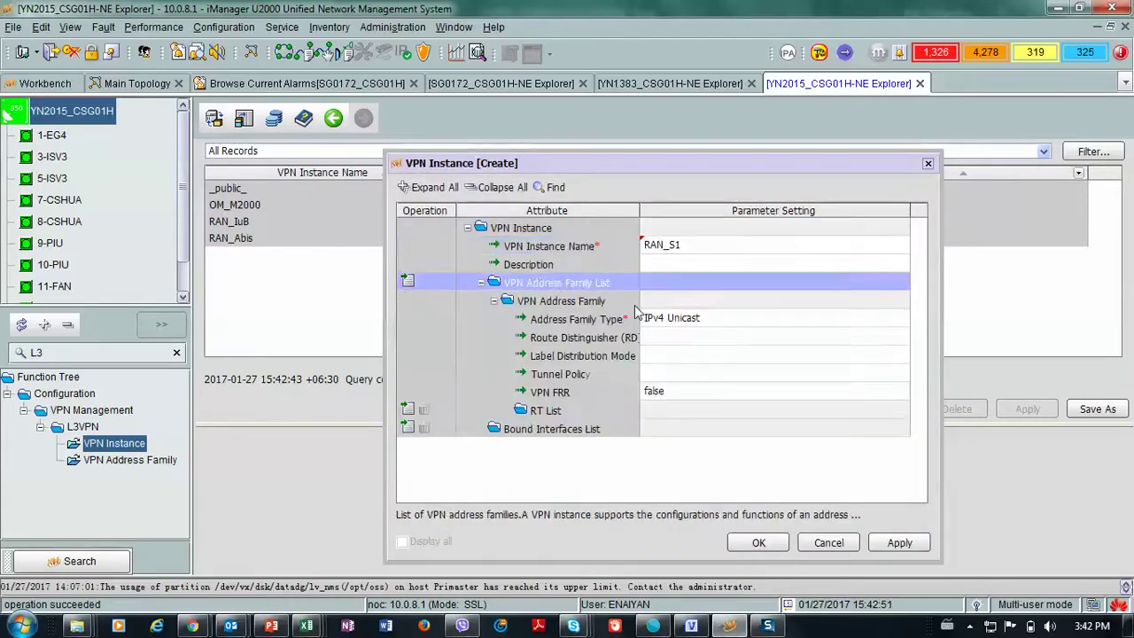
Set the address family's label distribution mode to VPN Instance-Based Lable Assignment and its tunnel policy to TE
left_click(669, 359)
left_click(672, 373)
left_click(668, 379)
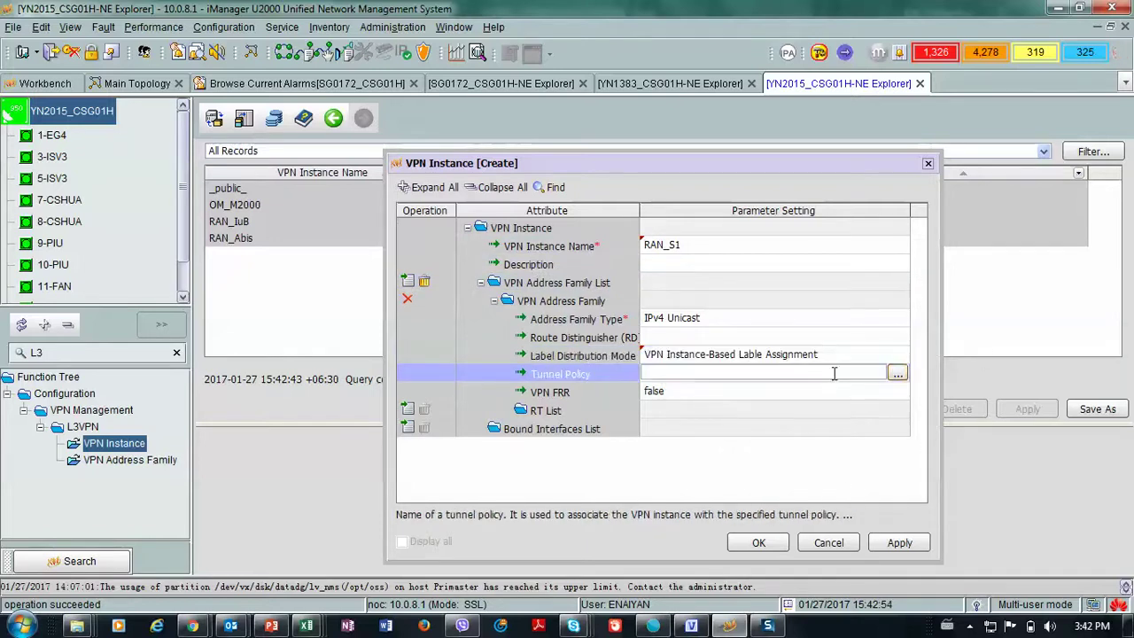
left_click(896, 373)
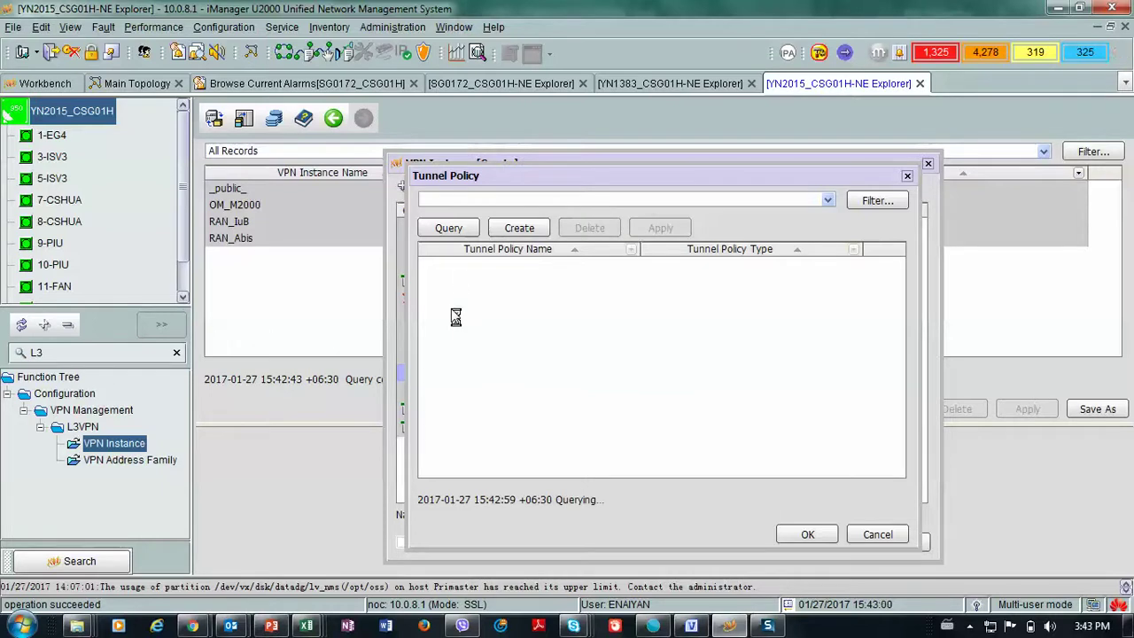
left_click(443, 265)
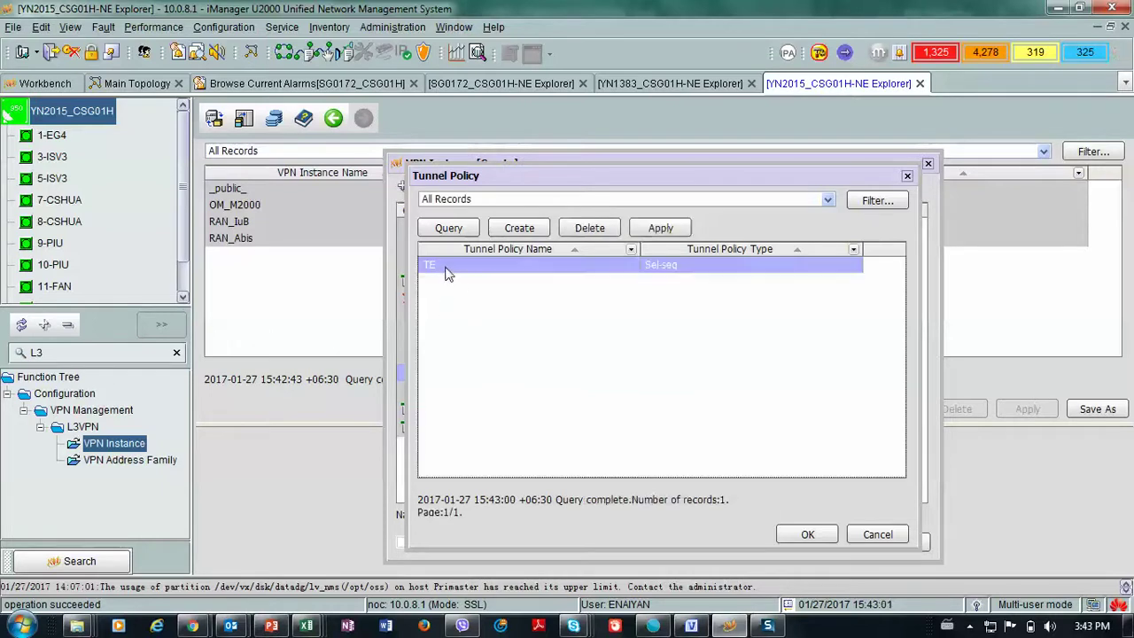
left_click(807, 535)
Set VPN FRR to true and add an RT entry to the address family's RT list
left_click(660, 391)
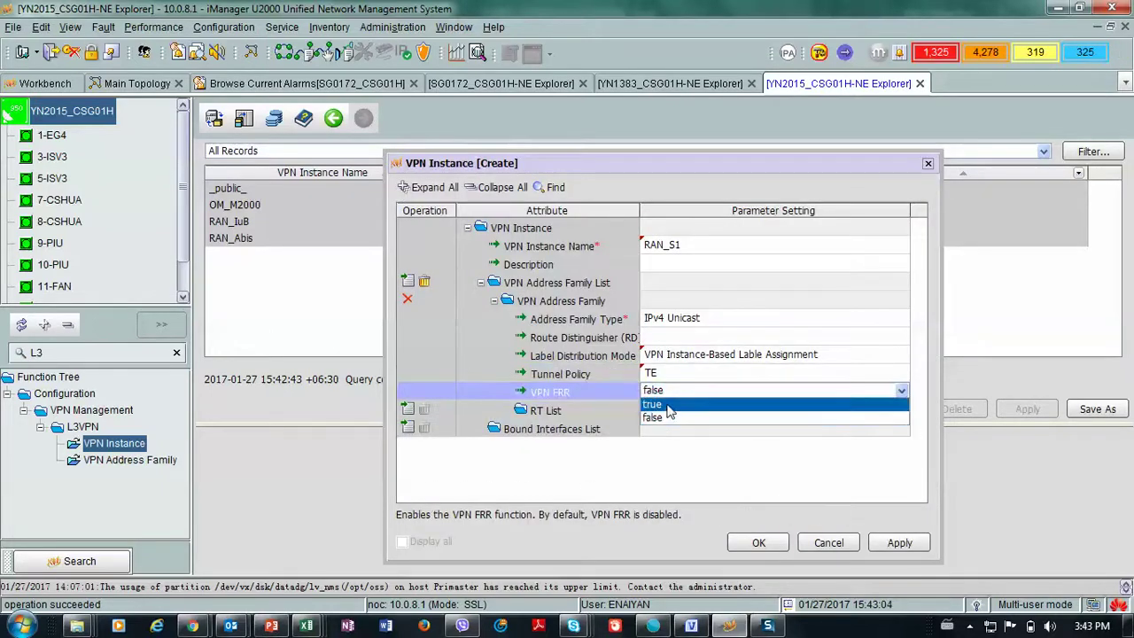
left_click(660, 404)
left_click(408, 410)
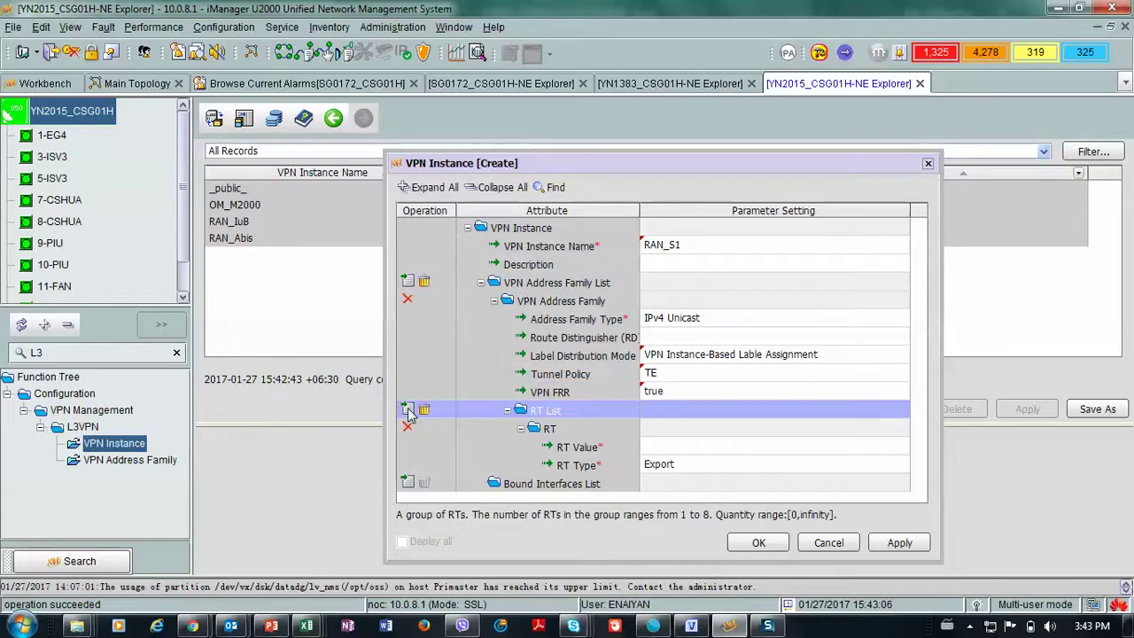
Add a second RT entry to the address family's RT list and set its RT type to Import
left_click(408, 409)
left_click(684, 470)
left_click(684, 470)
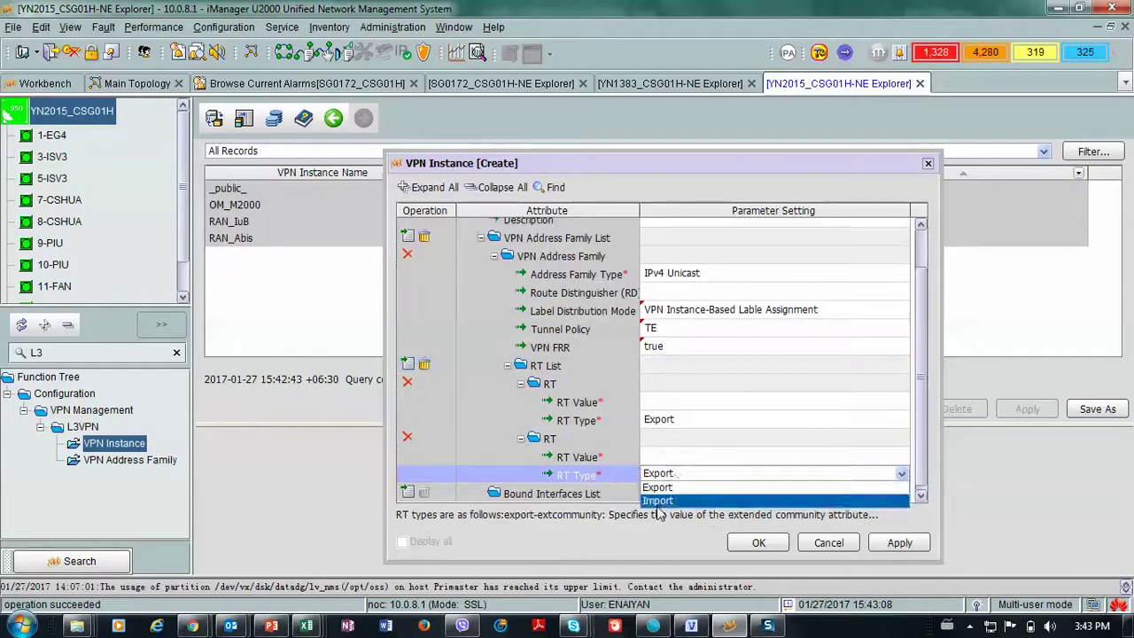
left_click(664, 498)
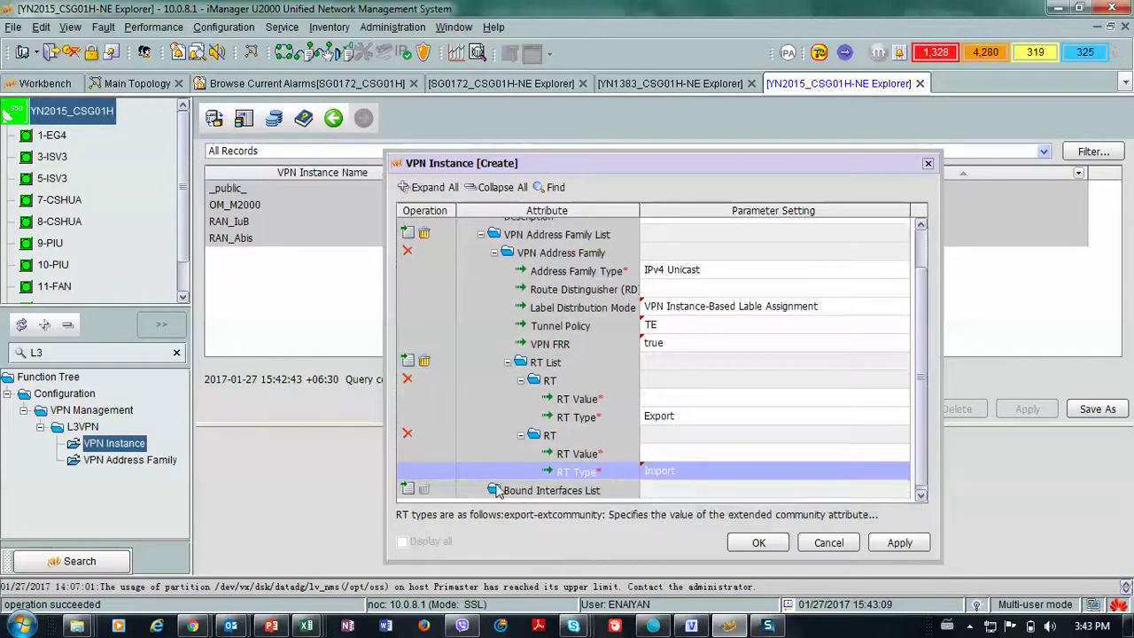
Bind interface 1204 to the VPN instance through its bound interfaces list
left_click(407, 489)
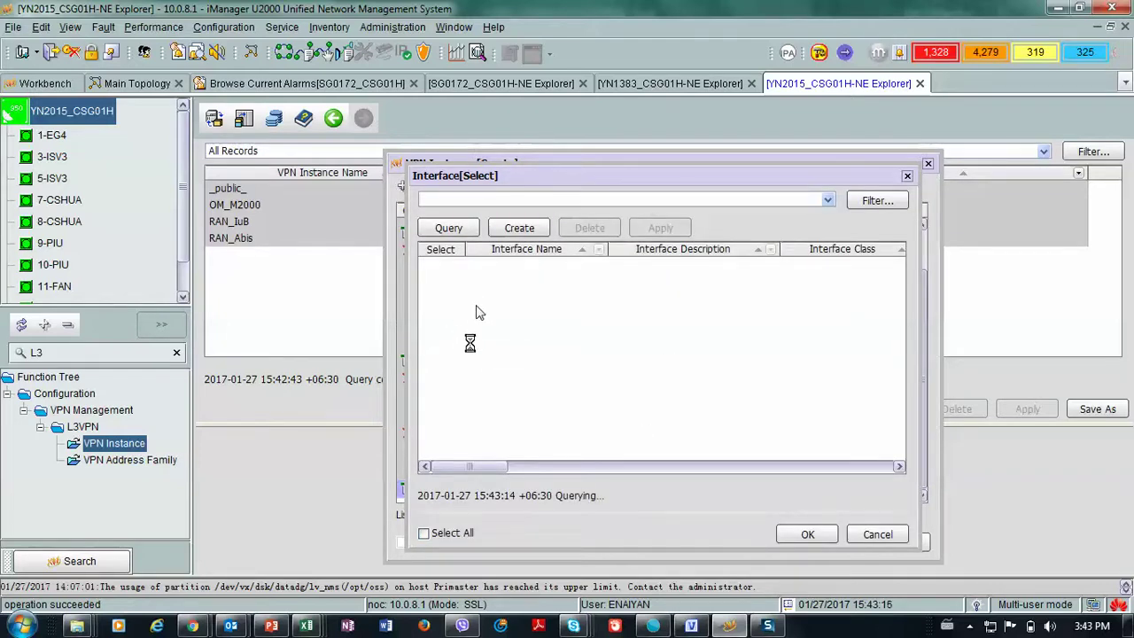
left_click(429, 422)
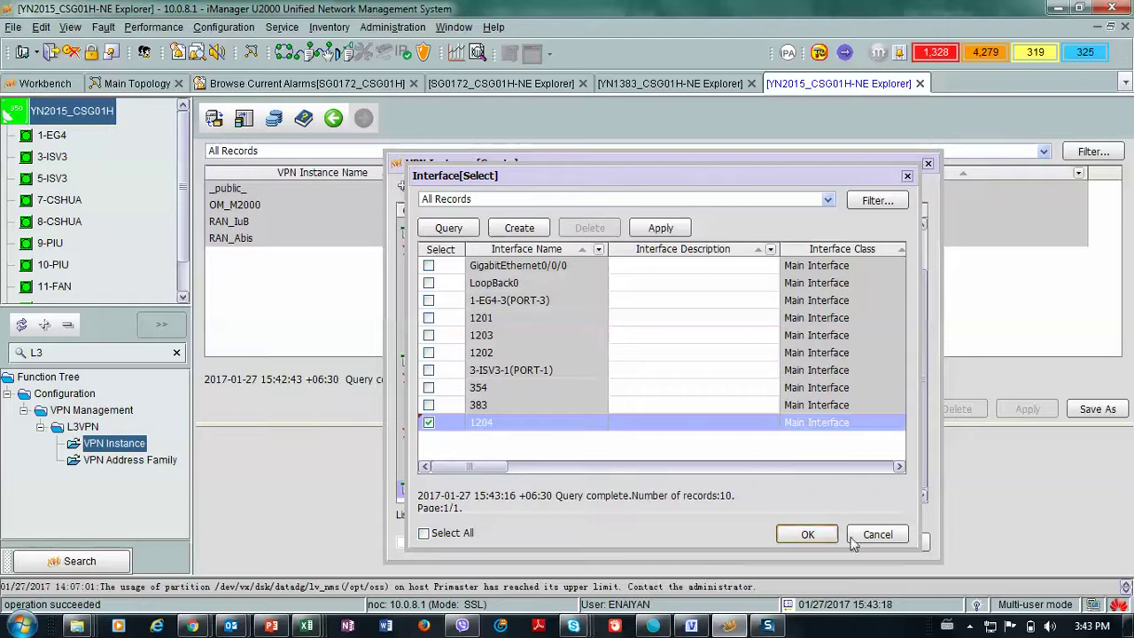
left_click(807, 535)
Take the RAN_S1 RD from the Excel design sheet and set the address family's route distinguisher to 65500:1405
scroll(658, 379, "up", 1)
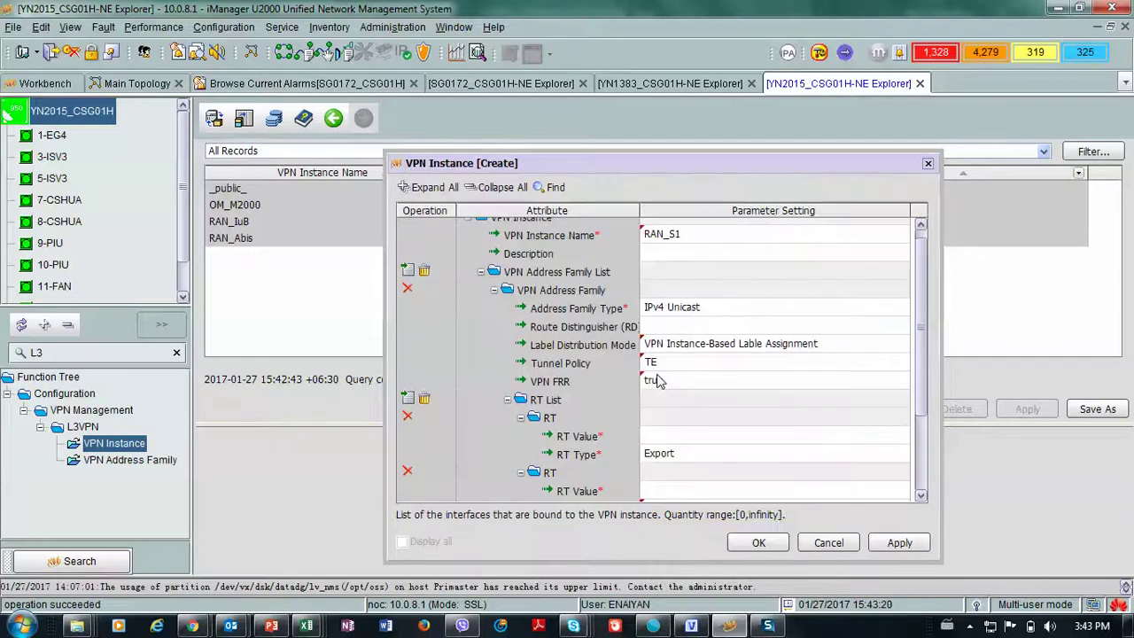
key("alt+Tab")
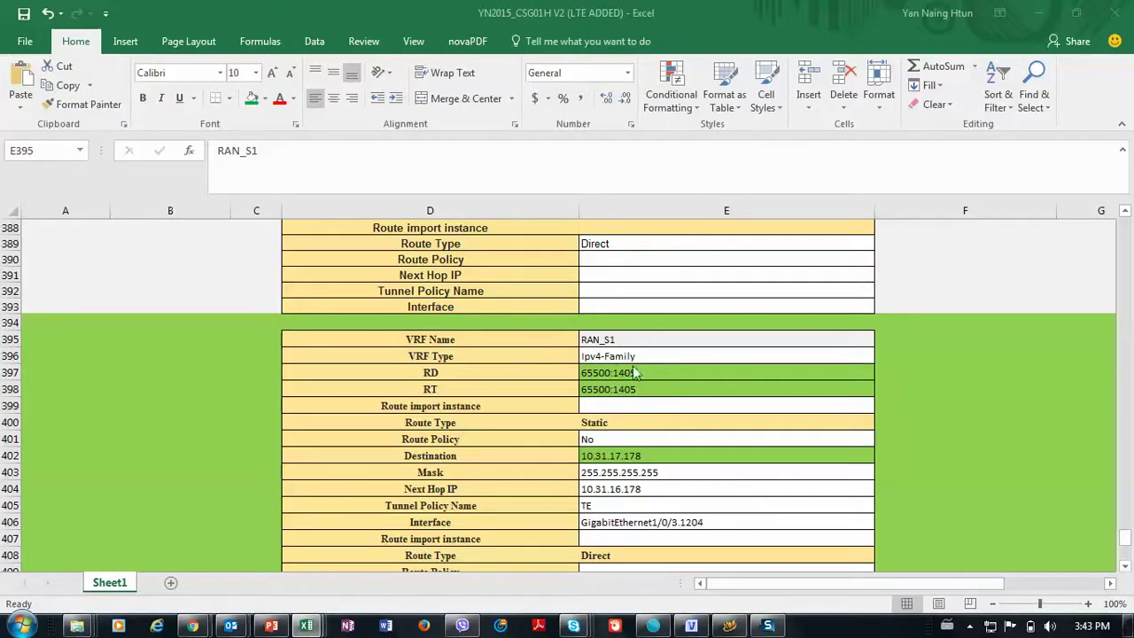
double_click(651, 373)
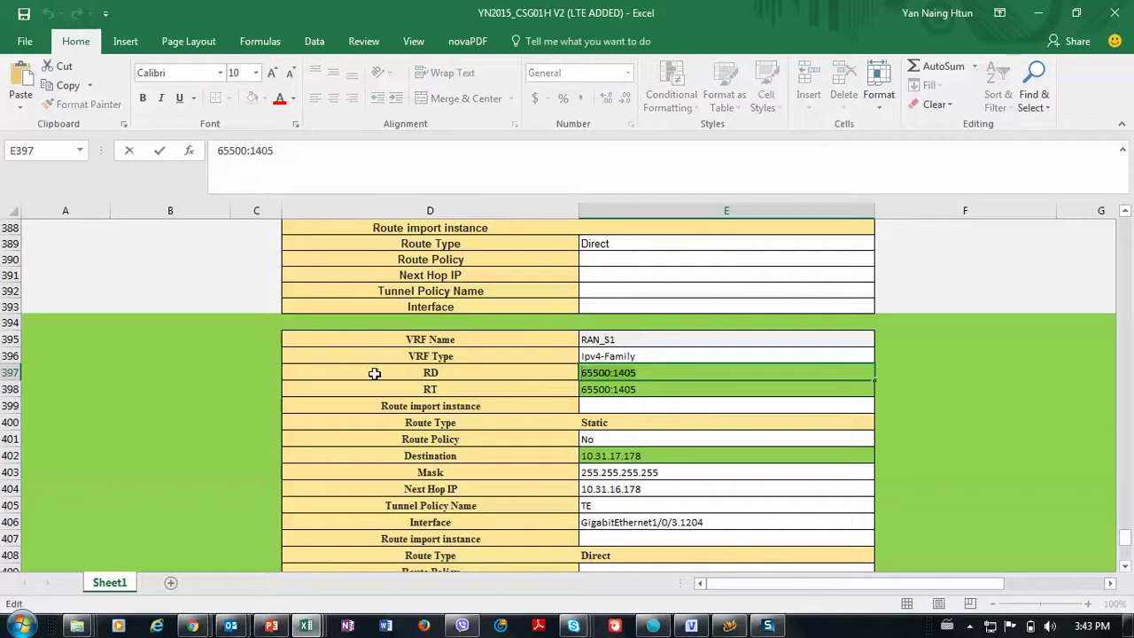
key("alt+Tab")
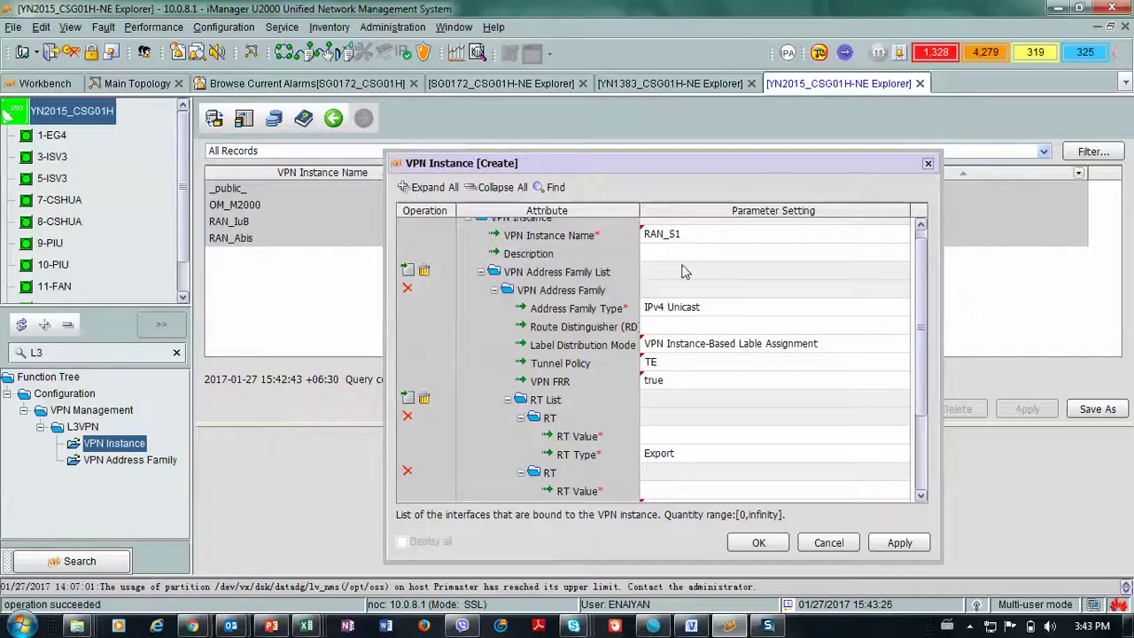
left_click(669, 310)
left_click(665, 326)
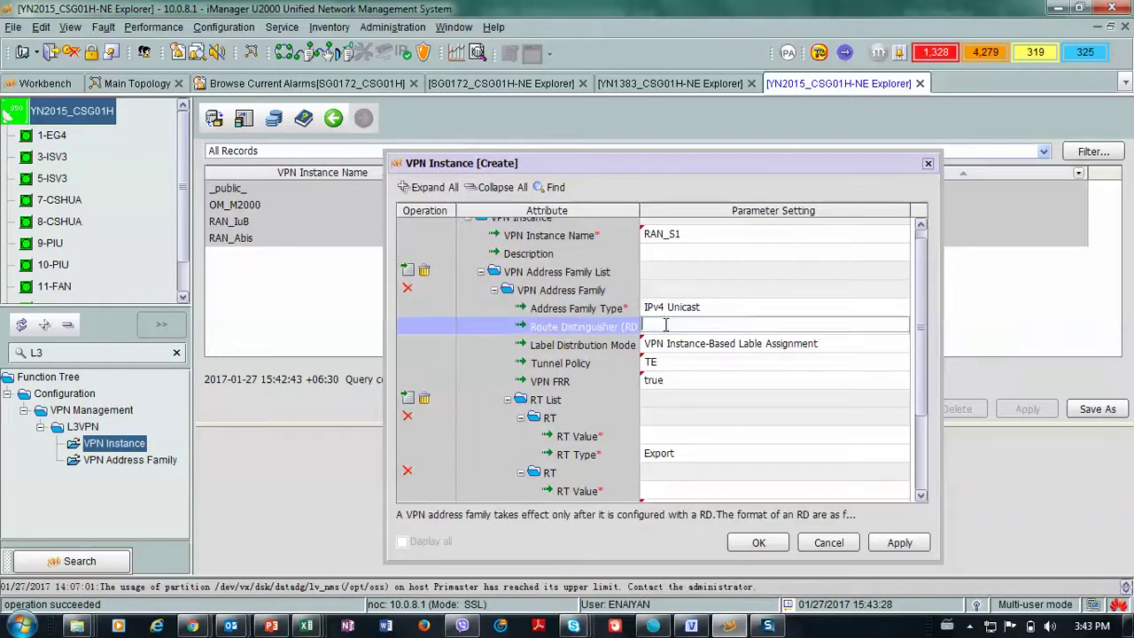
type("65500:1405")
Set the RT value of both the Export and Import entries to 65500:1405 and create the VPN instance
left_click(657, 436)
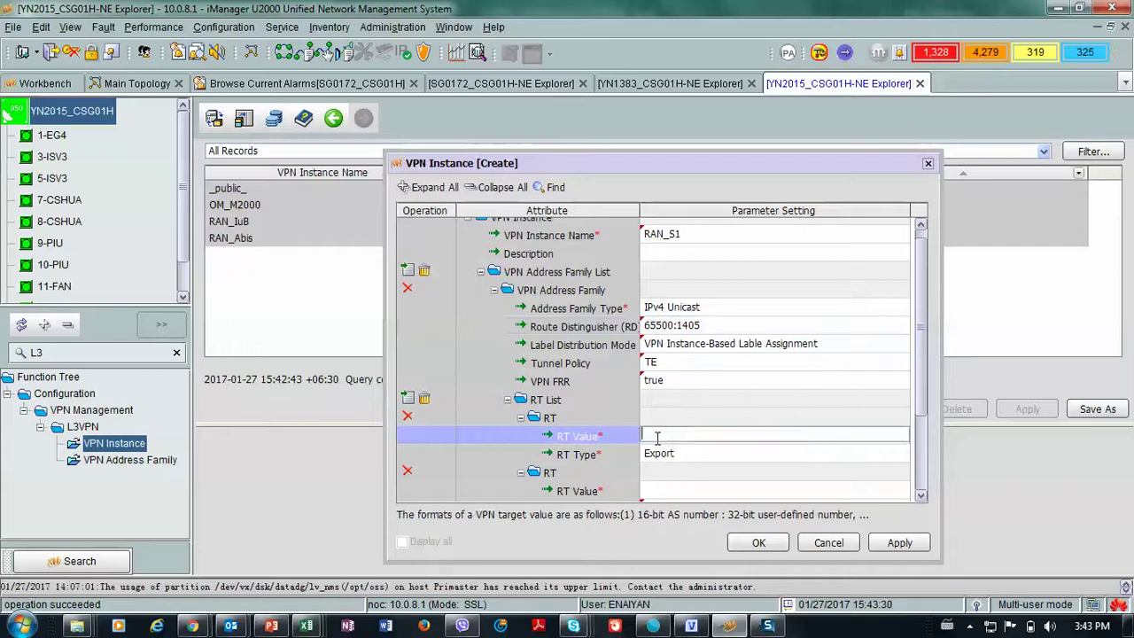
type("65500:1405")
scroll(686, 435, "down", 2)
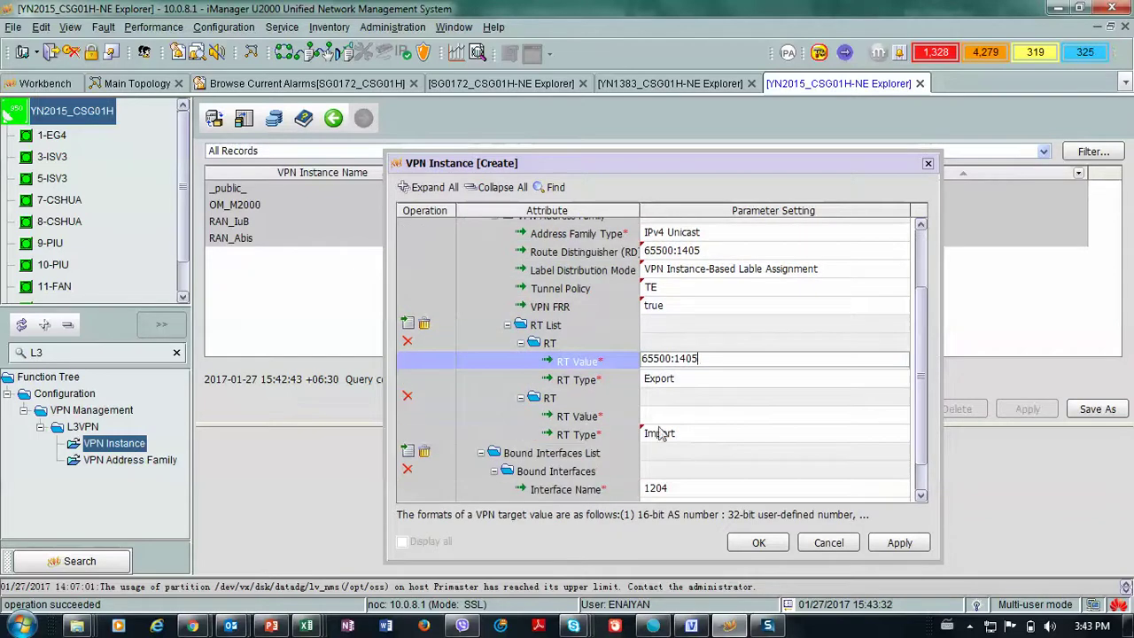
left_click(659, 414)
type("65500:1405")
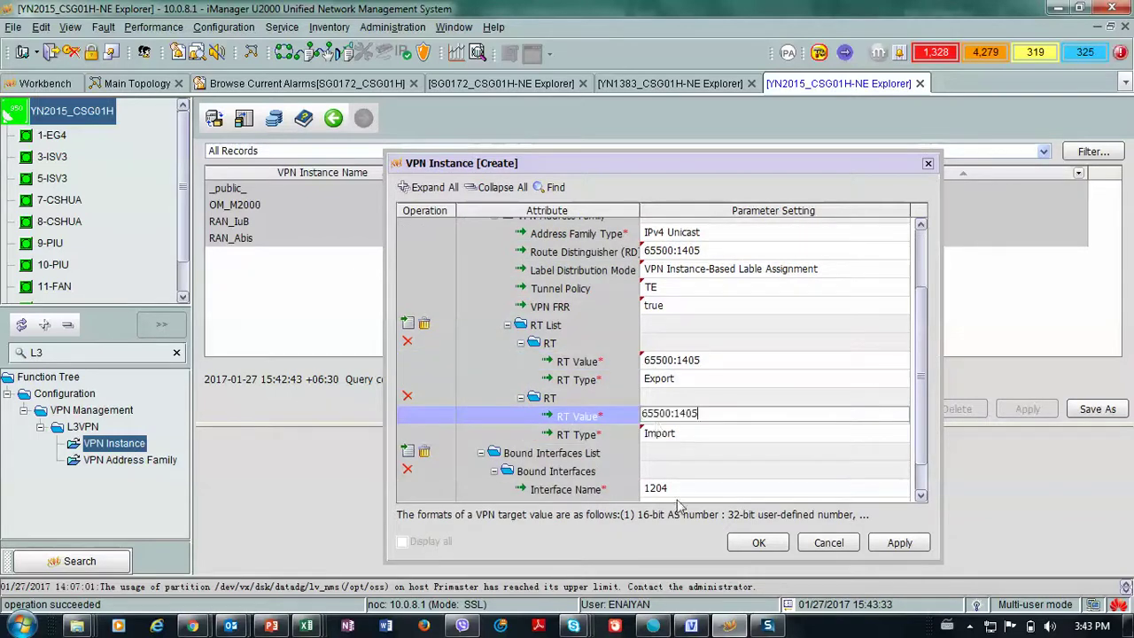
left_click(767, 544)
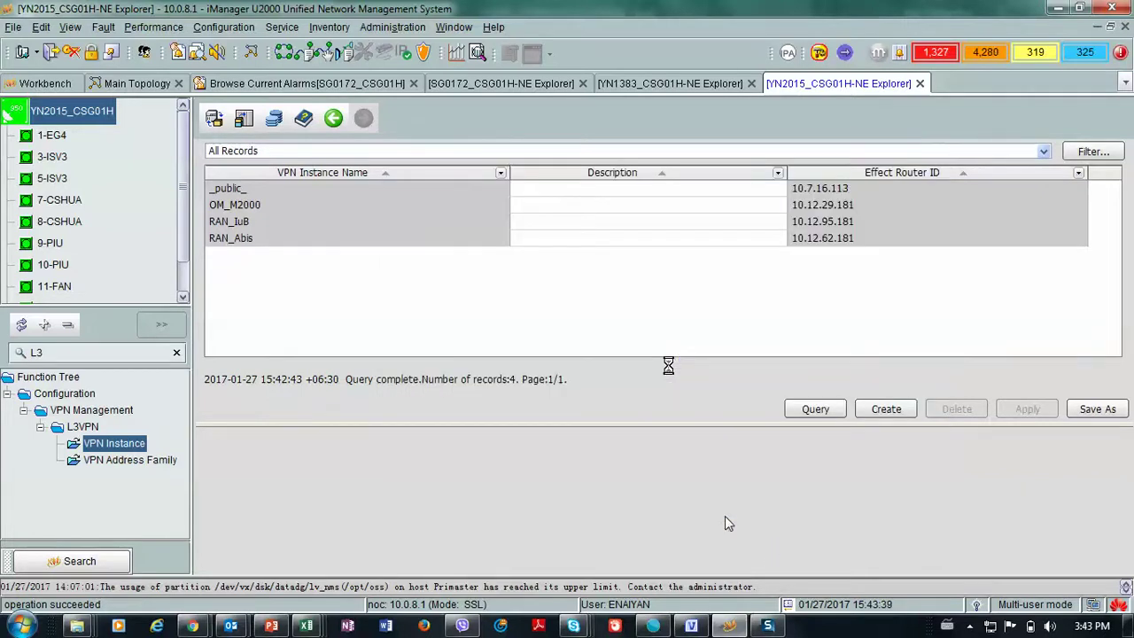
Filter the function tree for VIR and set port 1204's Specify IP Address to Manually in the Ethernet Virtual Interface Layer 3 attributes
left_click(176, 353)
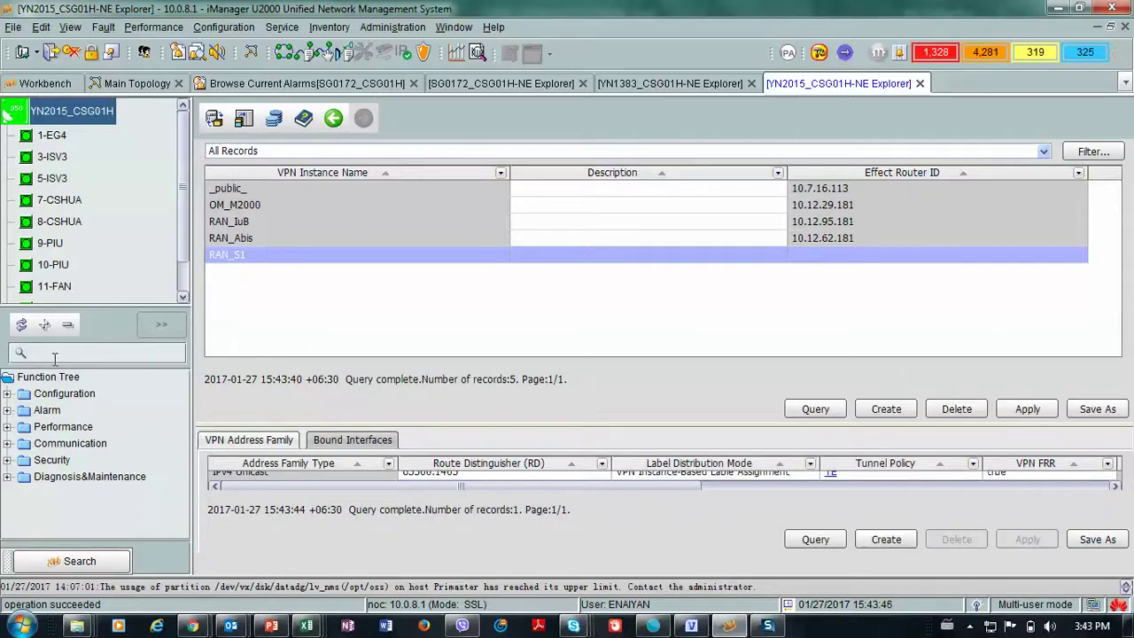
type("VIR")
left_click(104, 426)
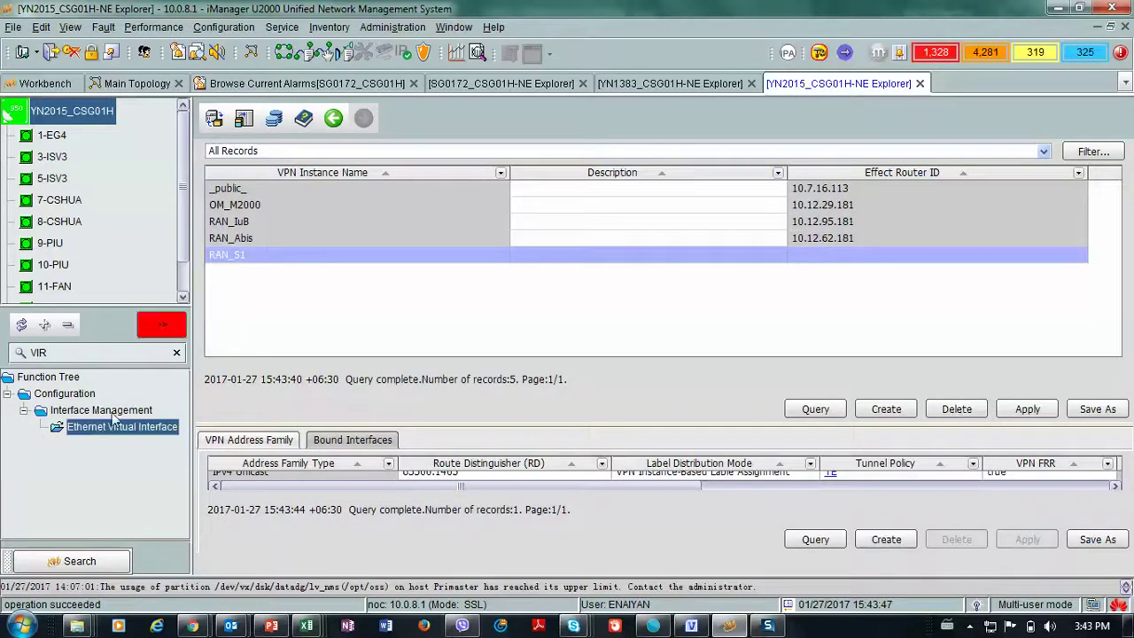
left_click(342, 160)
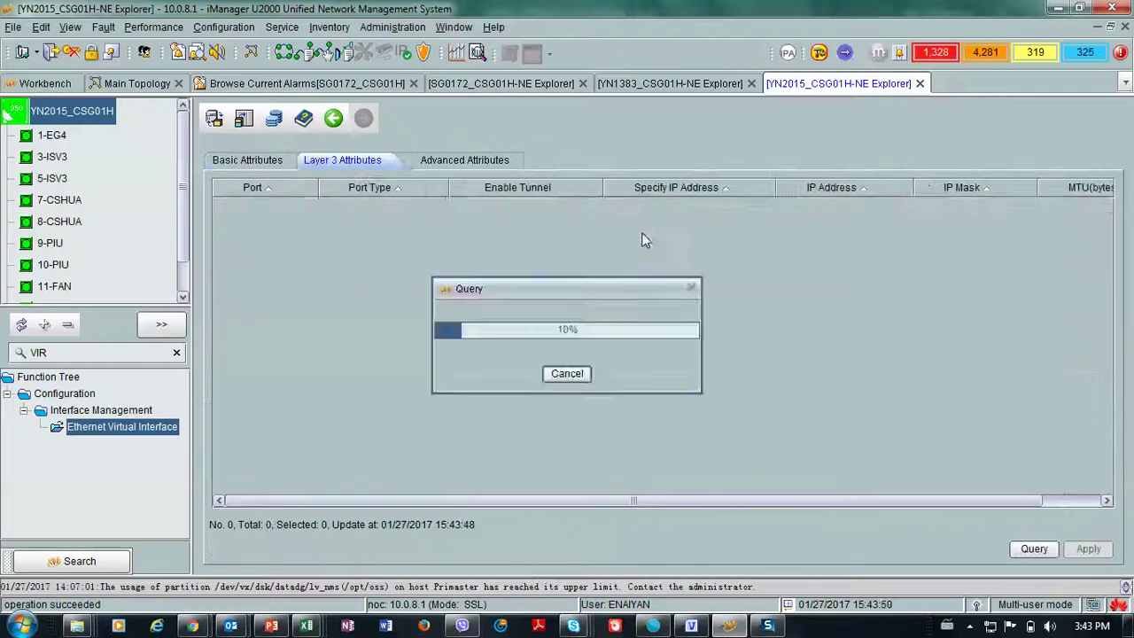
left_click(663, 258)
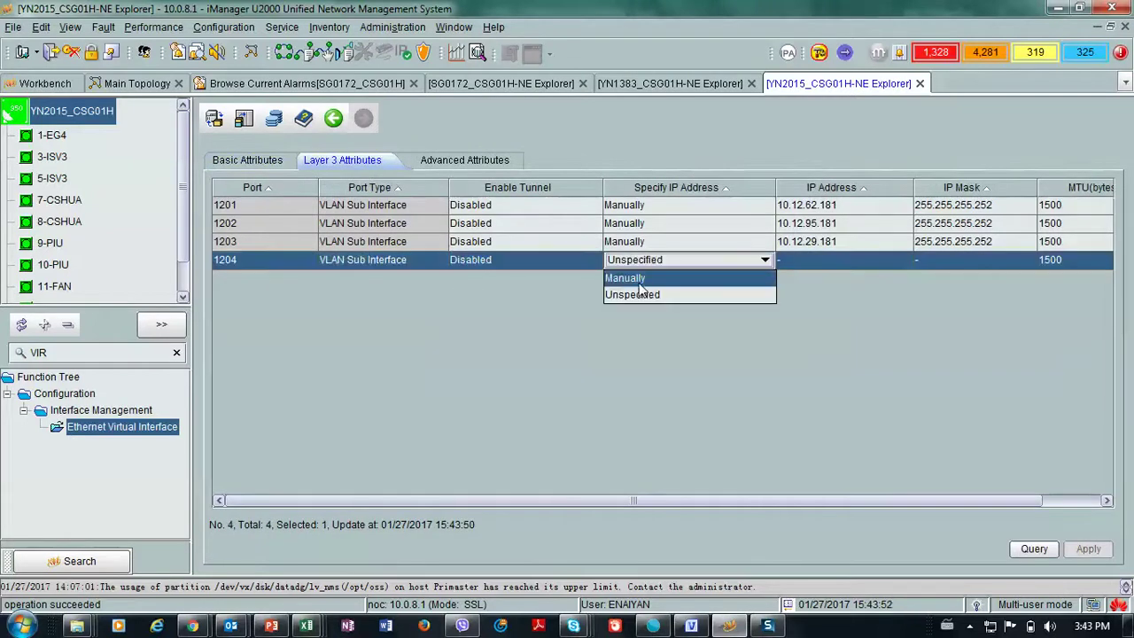
left_click(634, 292)
Switch to the Excel design sheet and copy YN2015's IP address from the VPN Link_RAN_S1 table
key("alt+Tab")
scroll(625, 372, "up", 20)
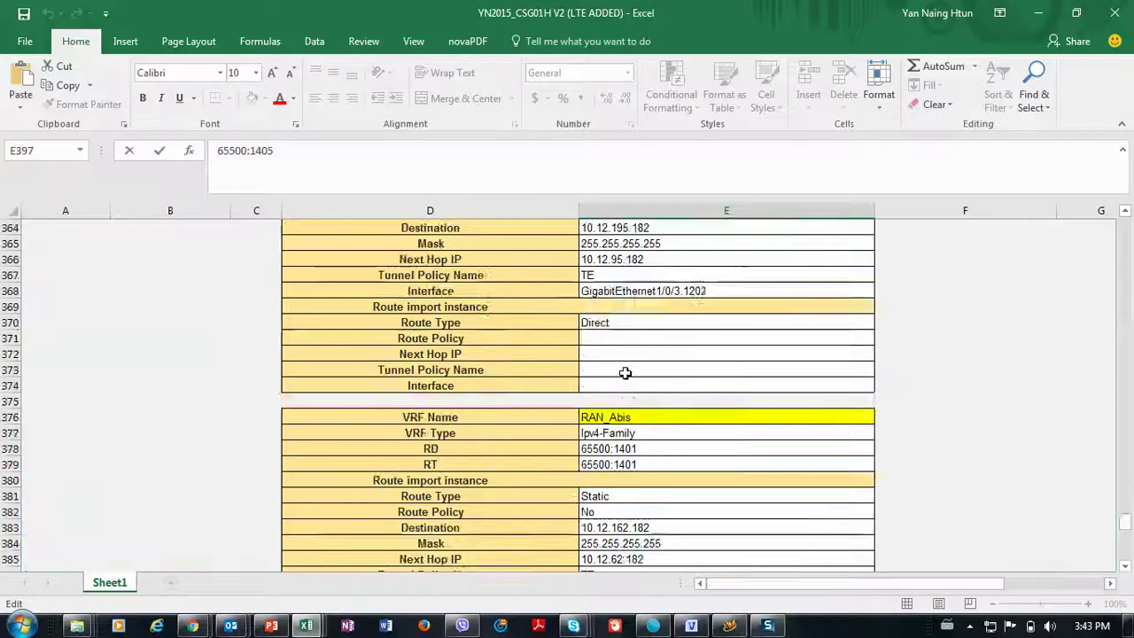
scroll(624, 372, "up", 20)
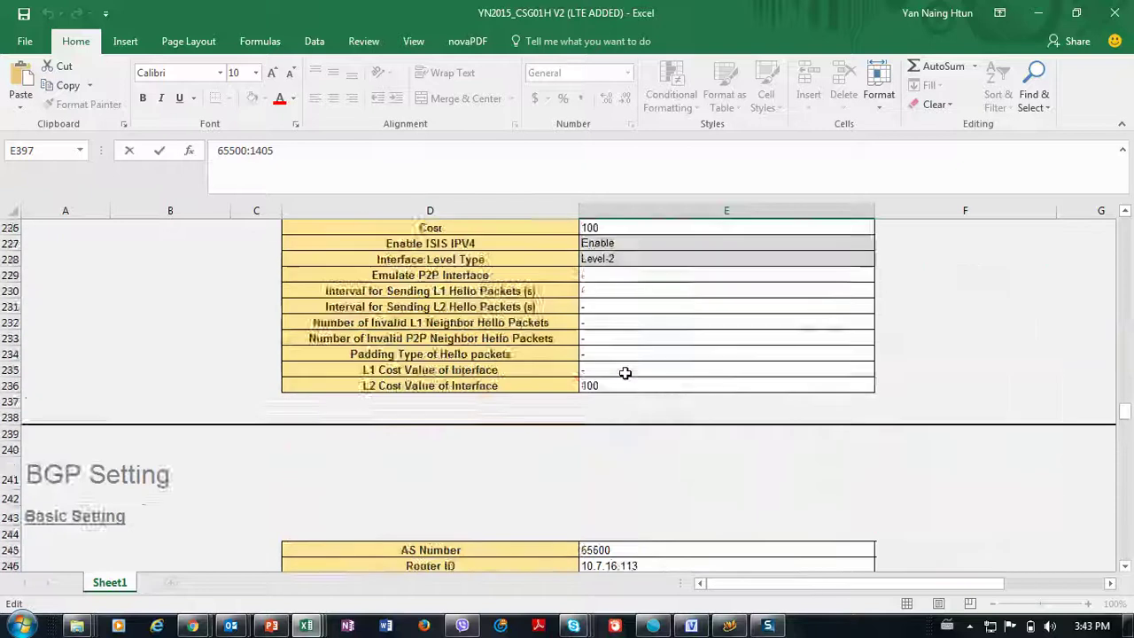
scroll(624, 372, "up", 13)
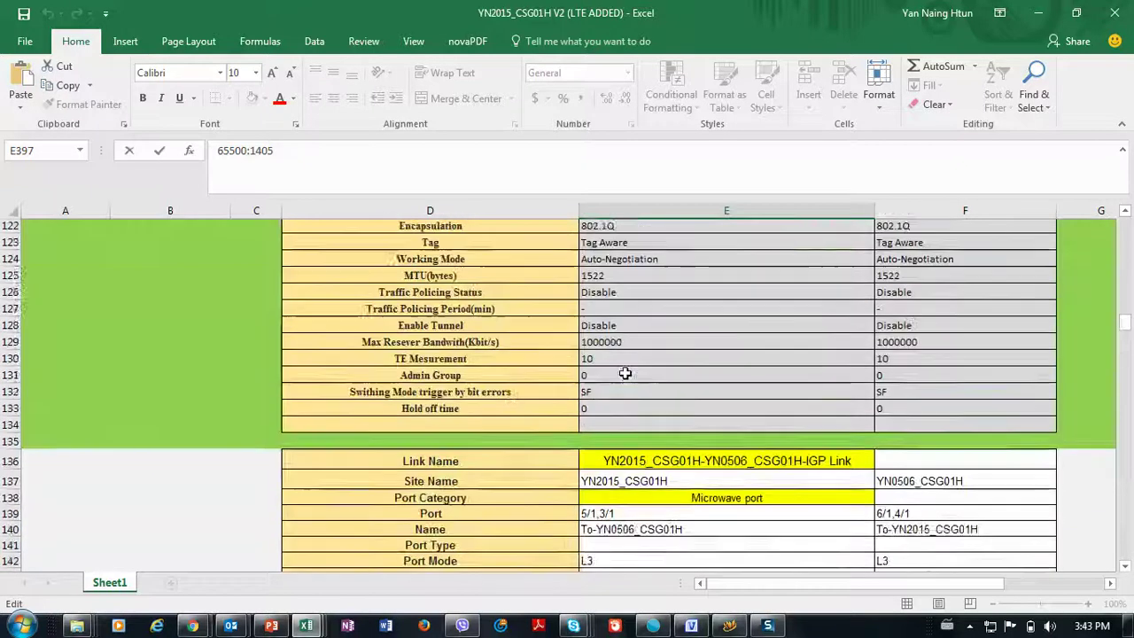
scroll(625, 374, "up", 1)
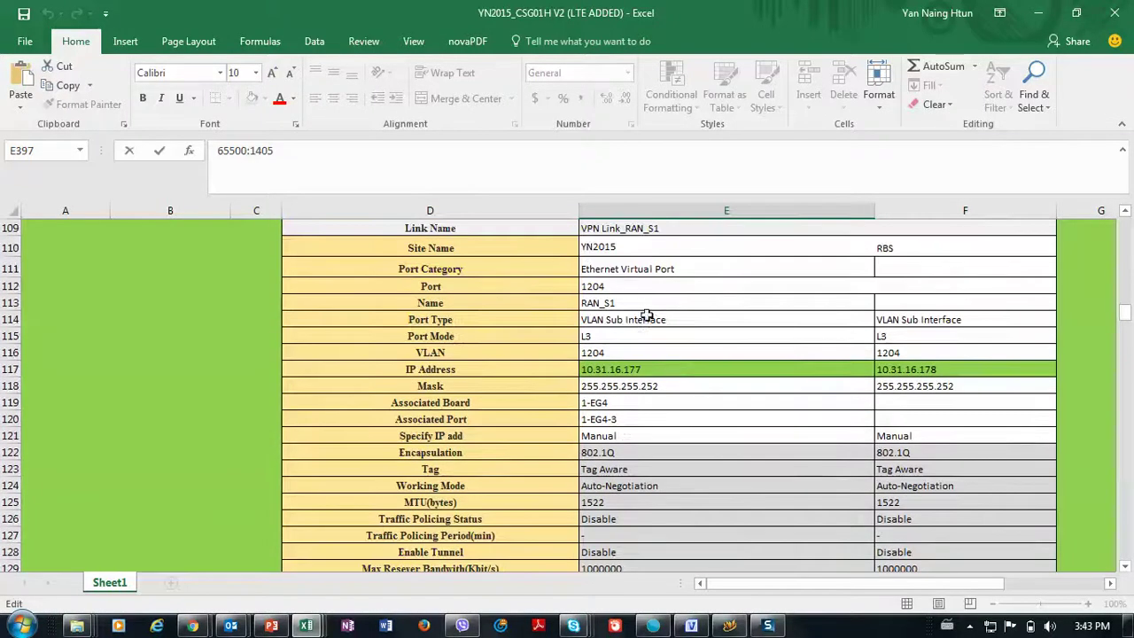
left_click(671, 366)
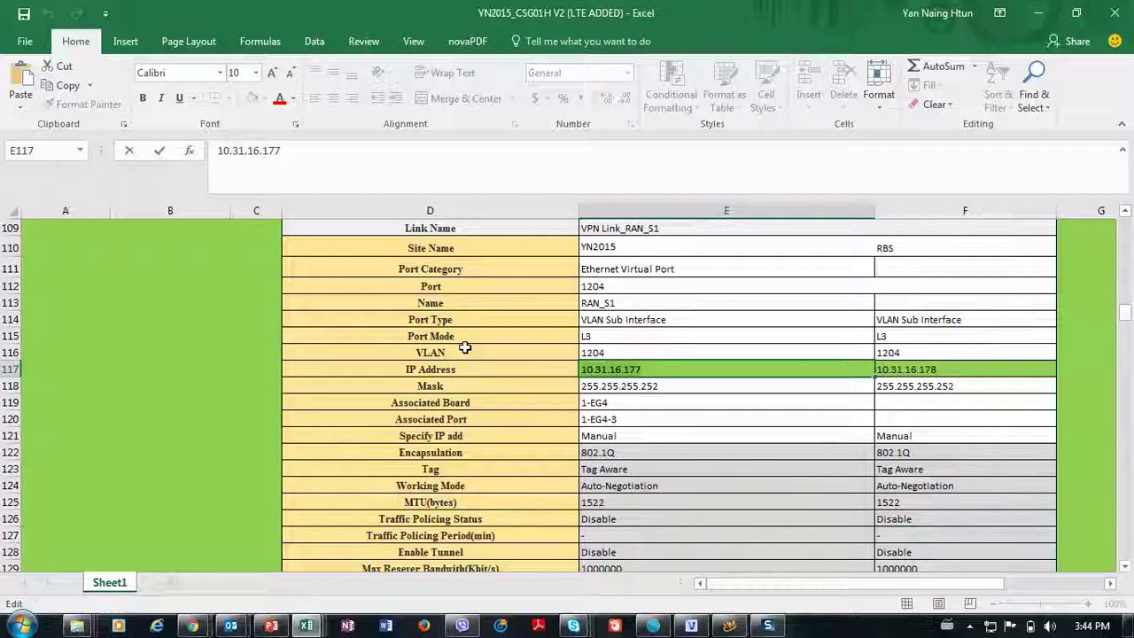
Switch back to iManager U2000, set port 1204's IP address to 10.31.16.177 and apply the change
key("alt+Tab")
double_click(835, 260)
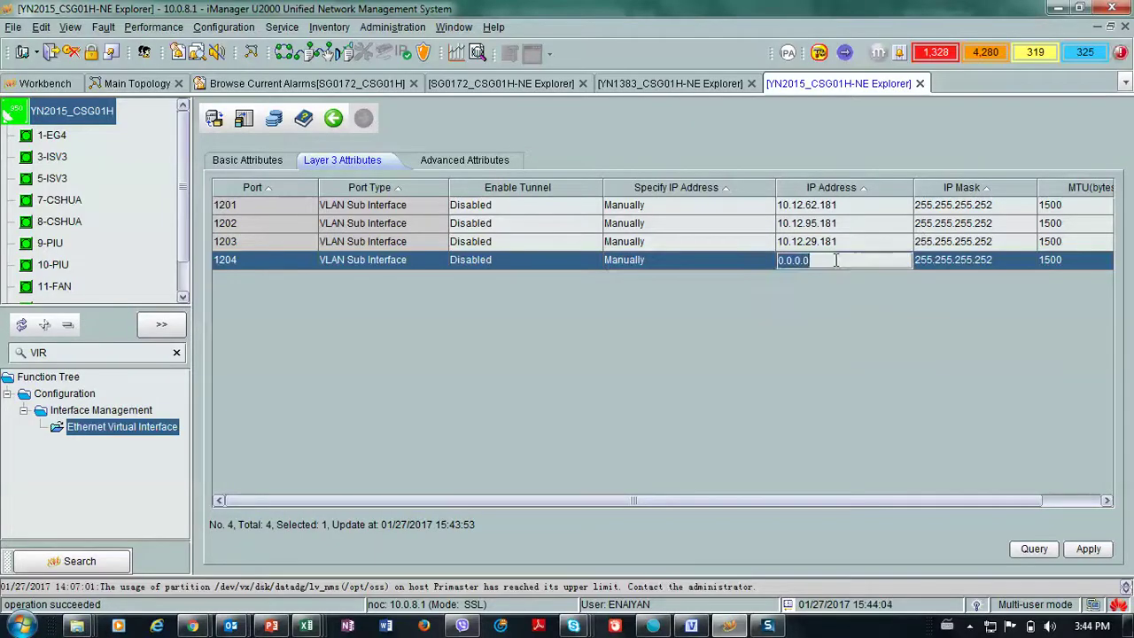
type("10.31.16.177")
left_click(1089, 548)
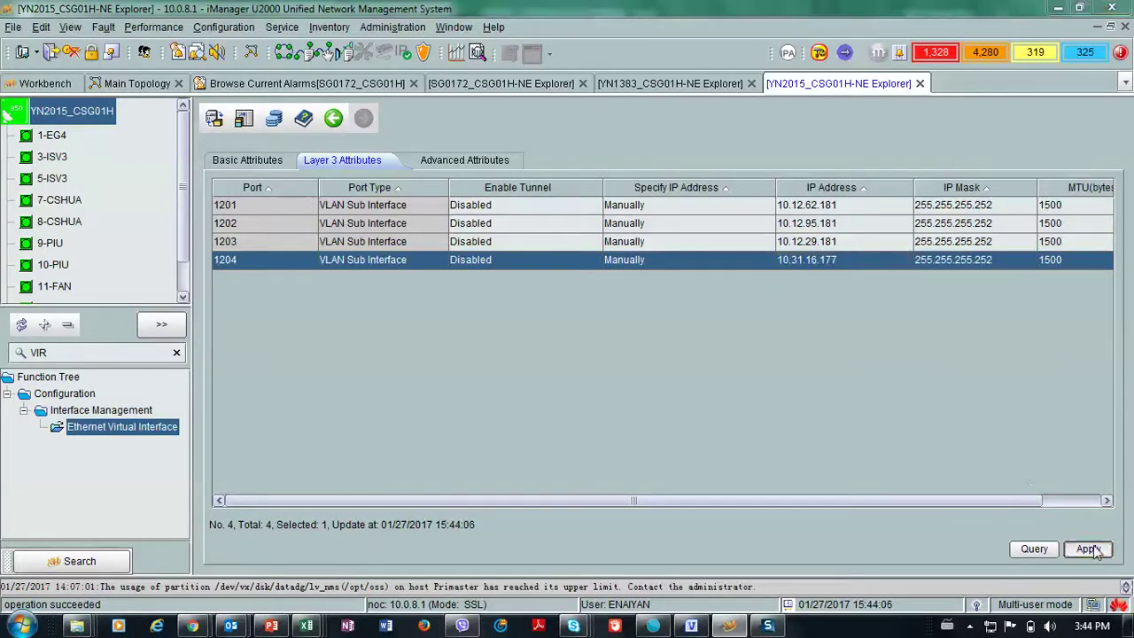
left_click(646, 383)
left_click(646, 384)
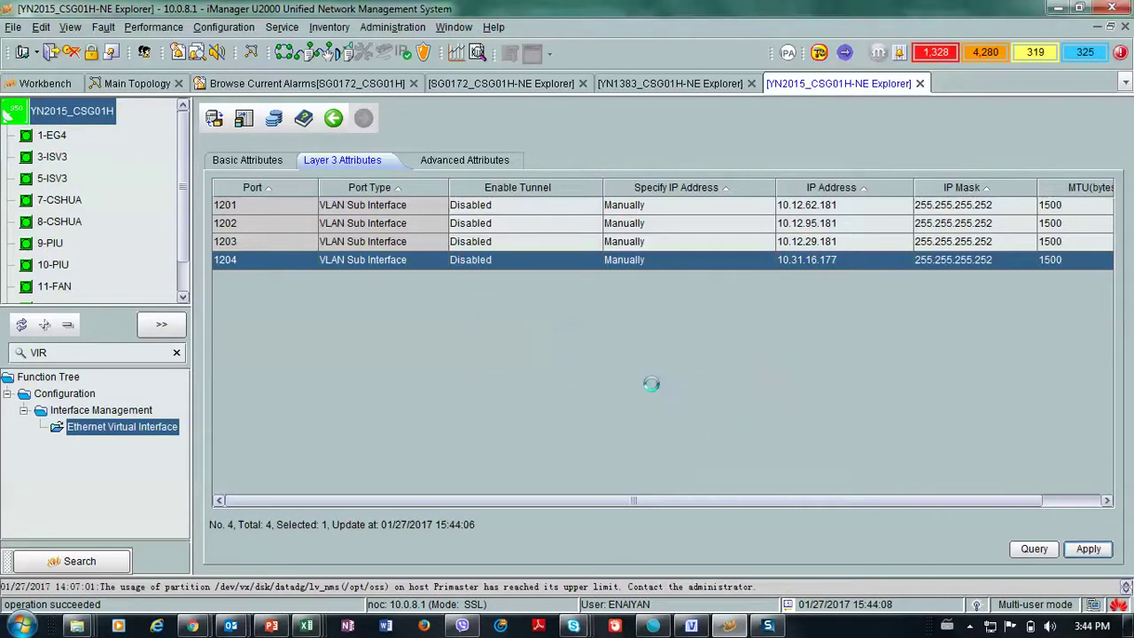
left_click(742, 352)
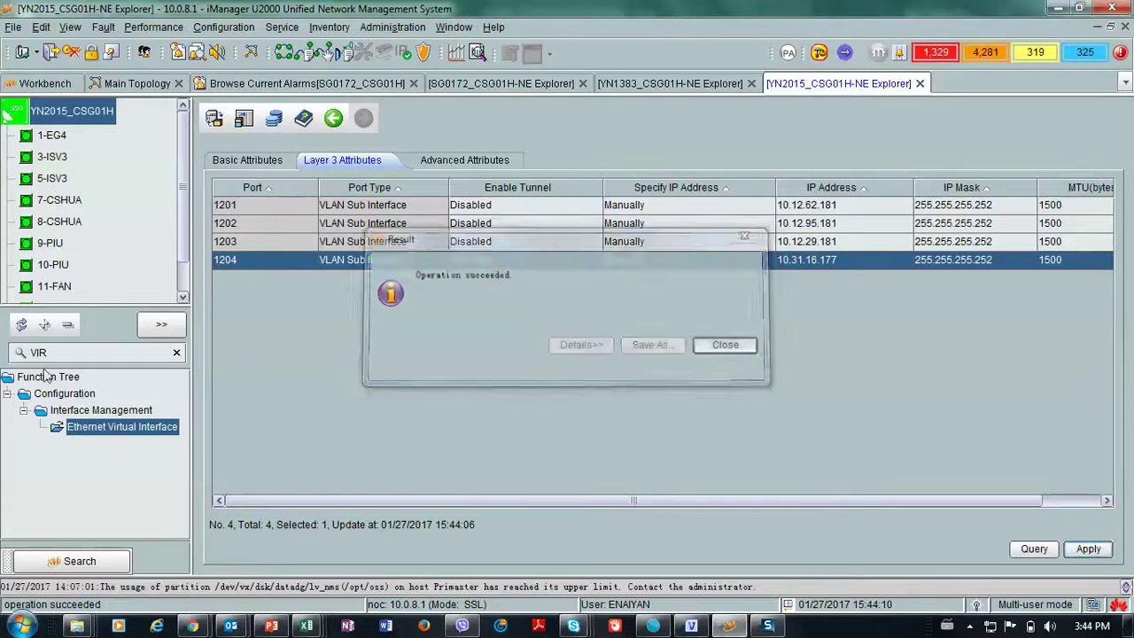
Filter the function tree for STAT and open the static route configuration under Route Management
left_click(176, 351)
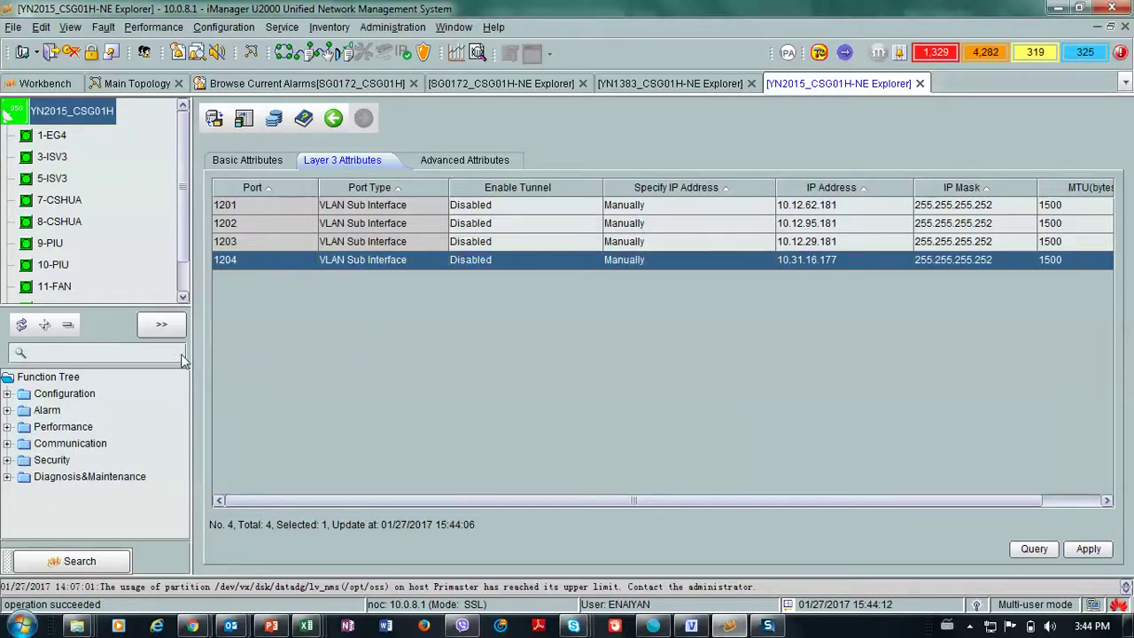
type("STAT")
scroll(108, 503, "down", 2)
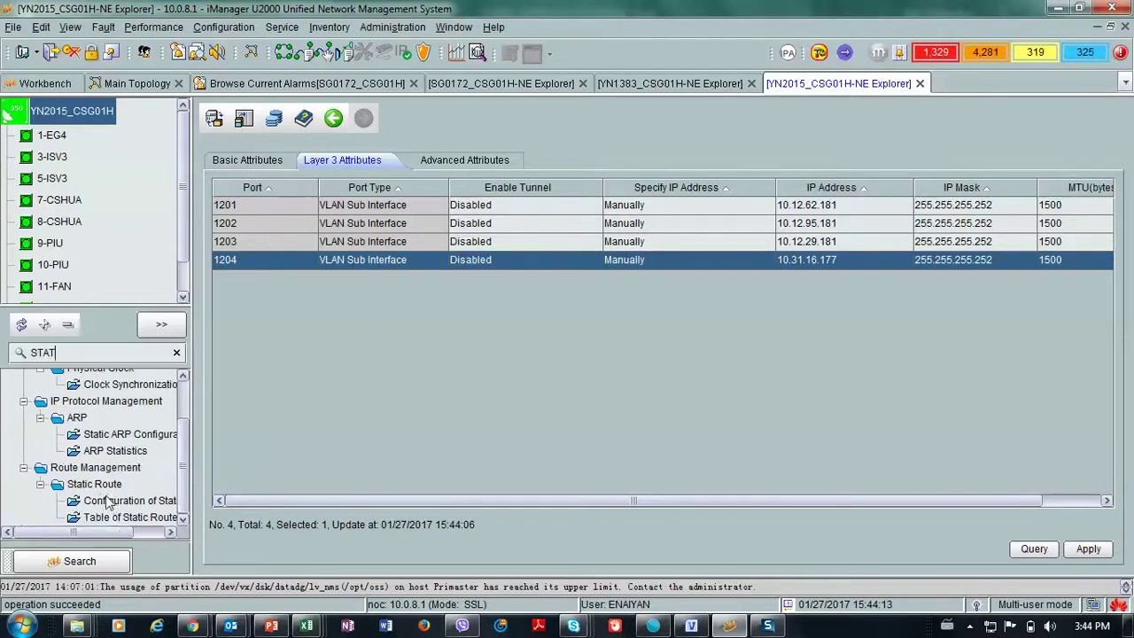
left_click(108, 501)
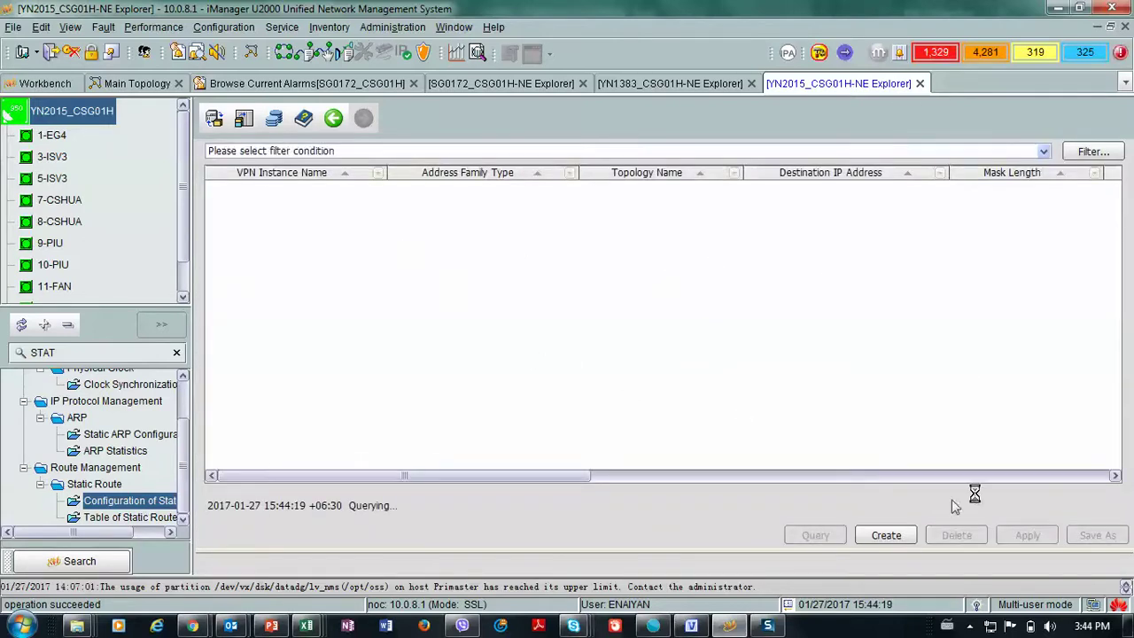
Start a new static route and assign it to the VPN instance RAN_S1
left_click(886, 539)
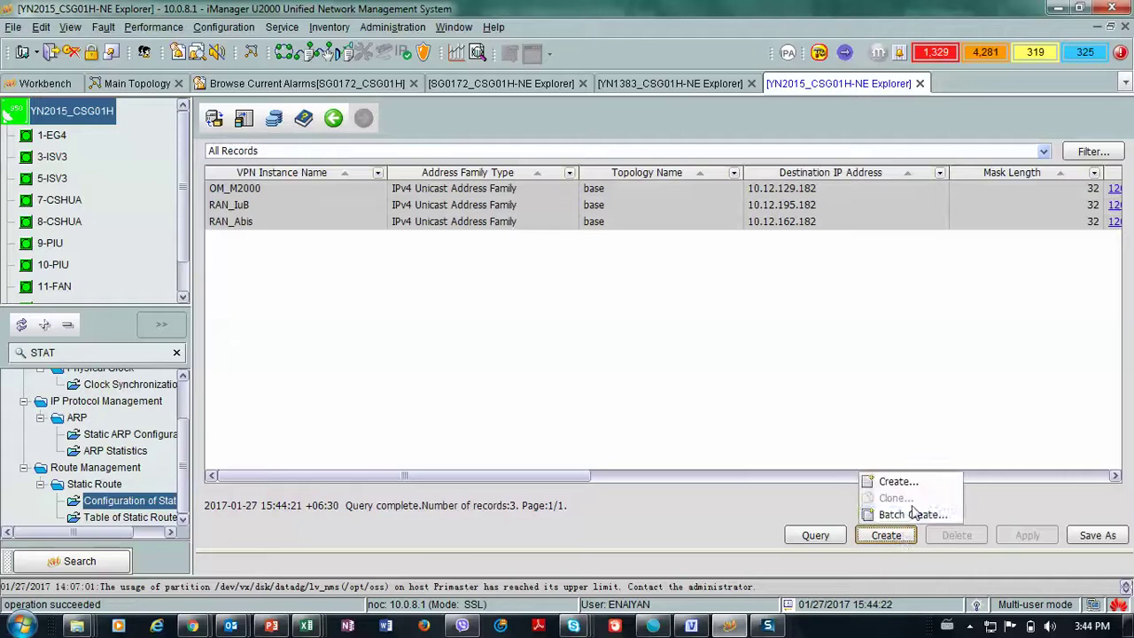
left_click(897, 482)
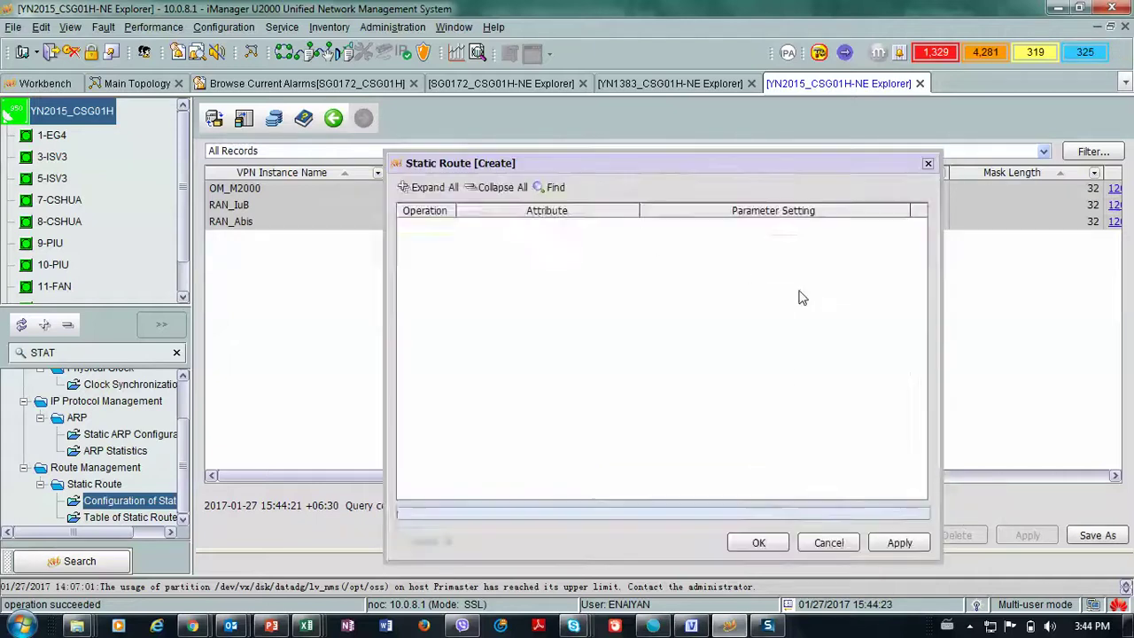
left_click(893, 241)
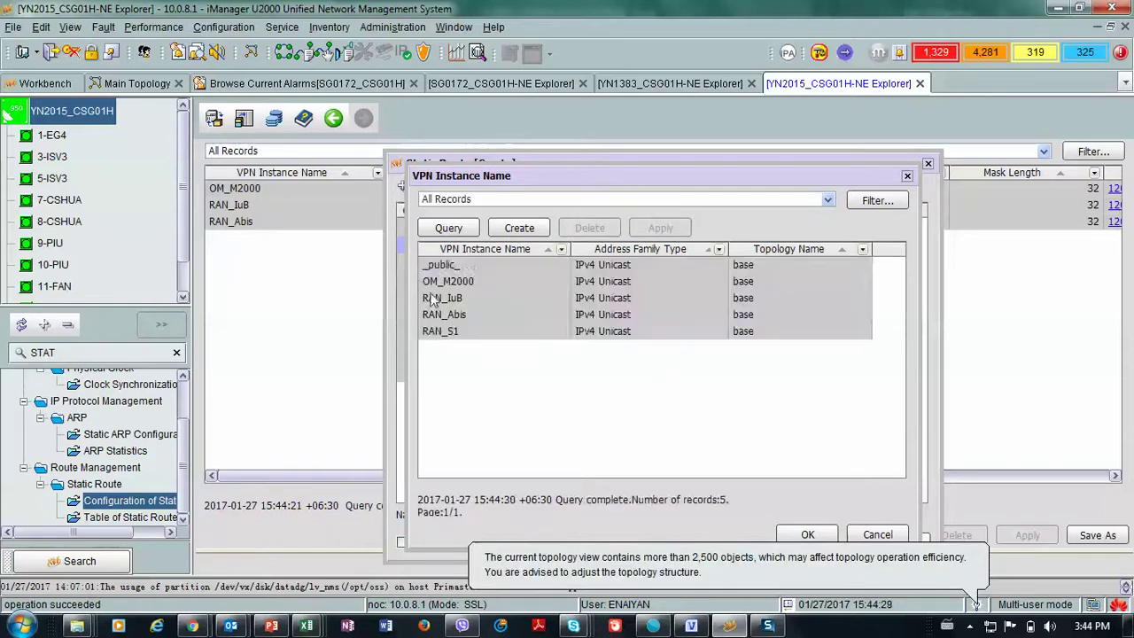
left_click(446, 332)
left_click(807, 534)
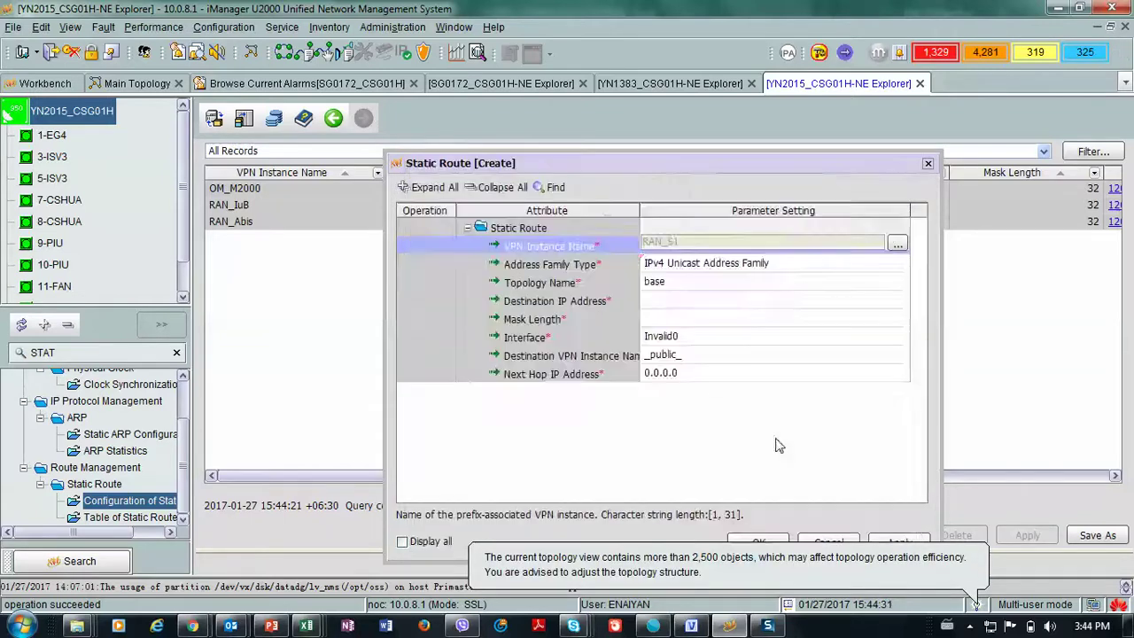
Select interface 1204 for the static route and set its mask length to 32
left_click(696, 338)
left_click(897, 337)
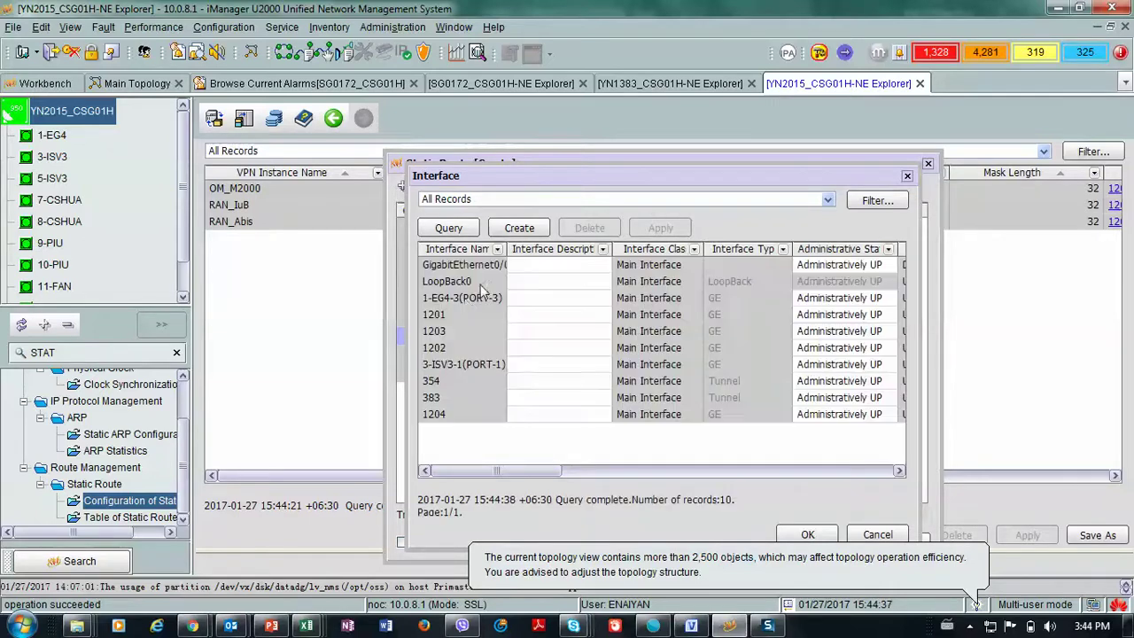
left_click(443, 414)
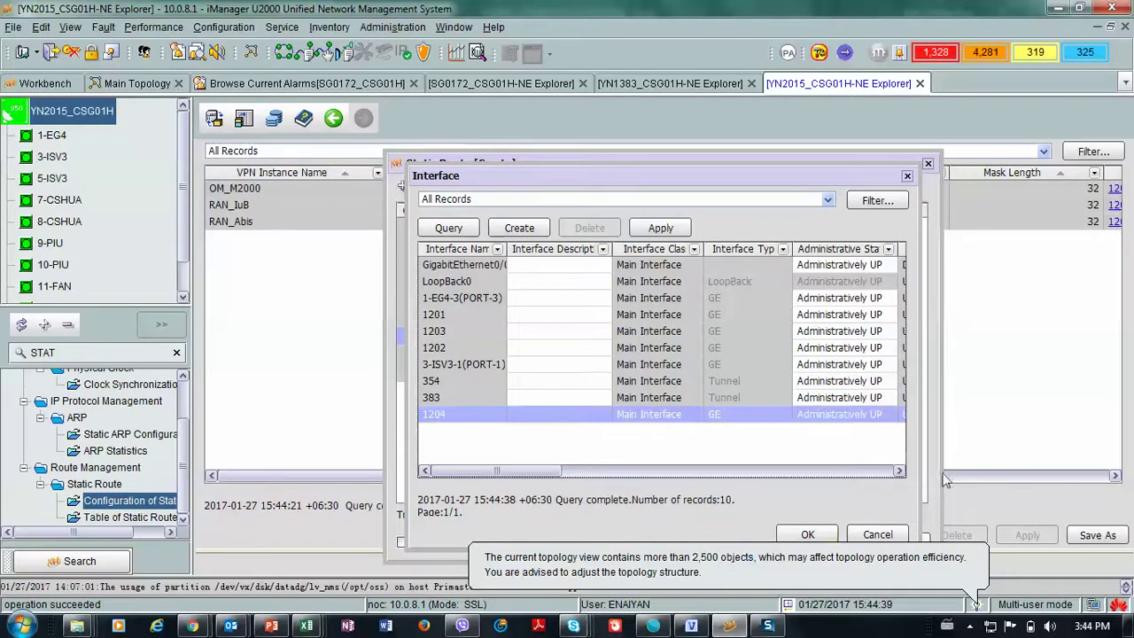
left_click(805, 534)
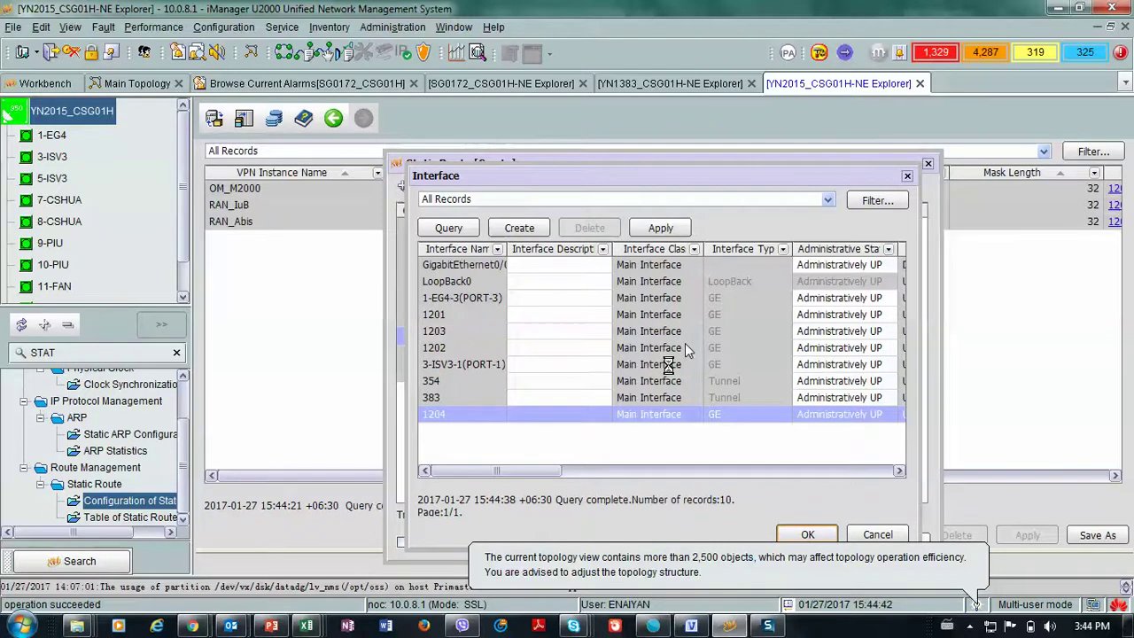
left_click(671, 319)
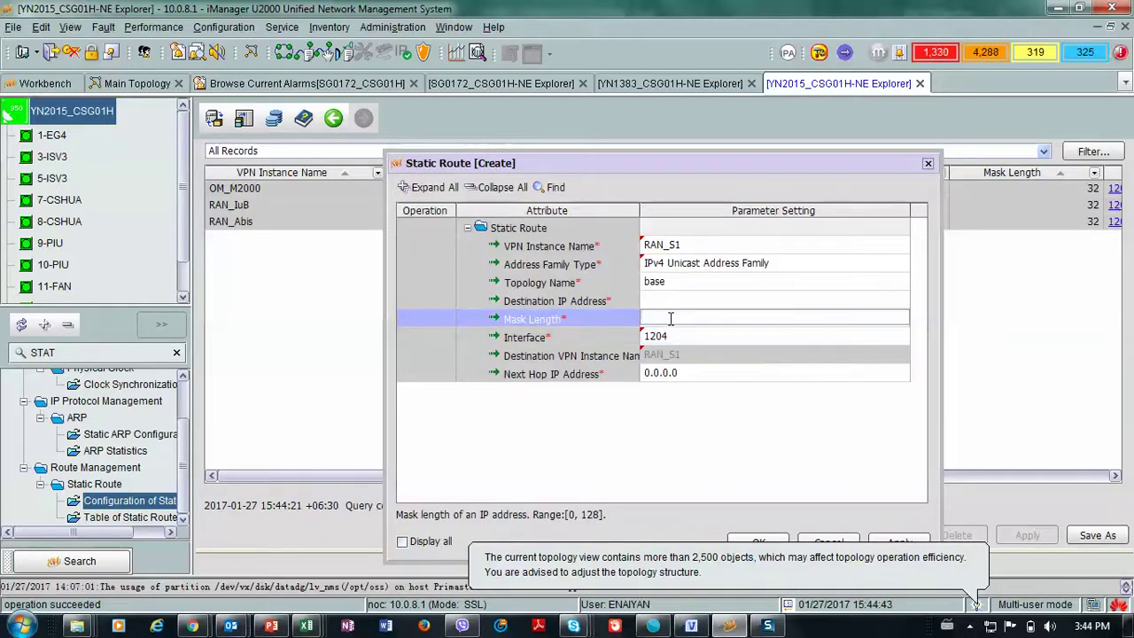
type("32")
Copy the RAN_S1 static route destination 10.31.17.178 from the Excel design sheet into the route's destination IP address in iManager U2000
left_click(663, 306)
key("alt+Tab")
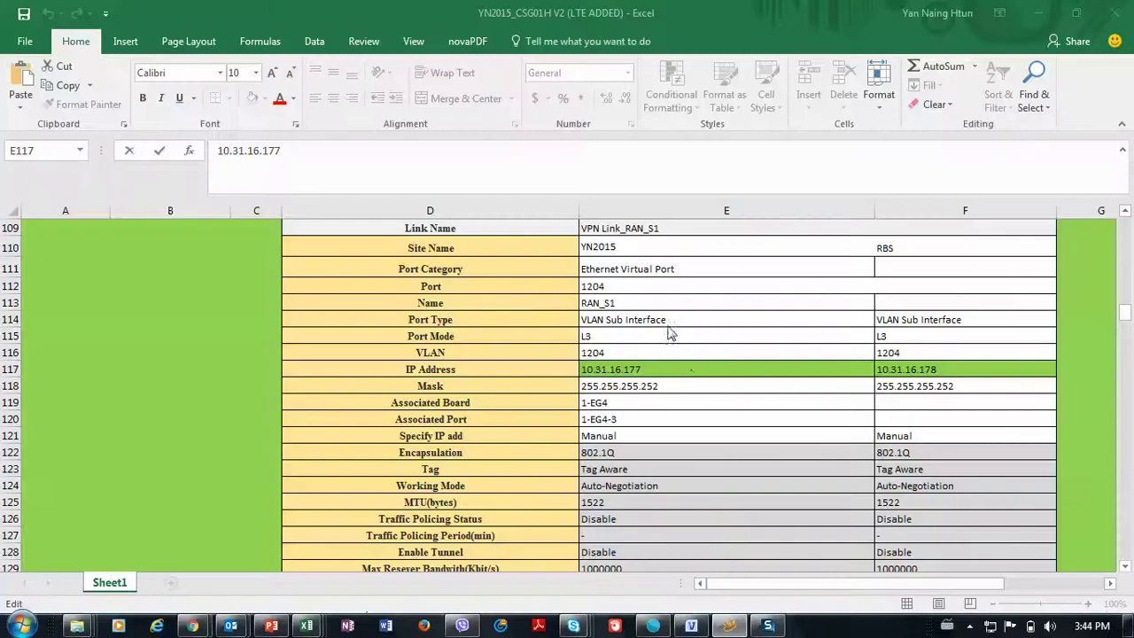
scroll(1089, 350, "down", 14)
scroll(714, 439, "down", 20)
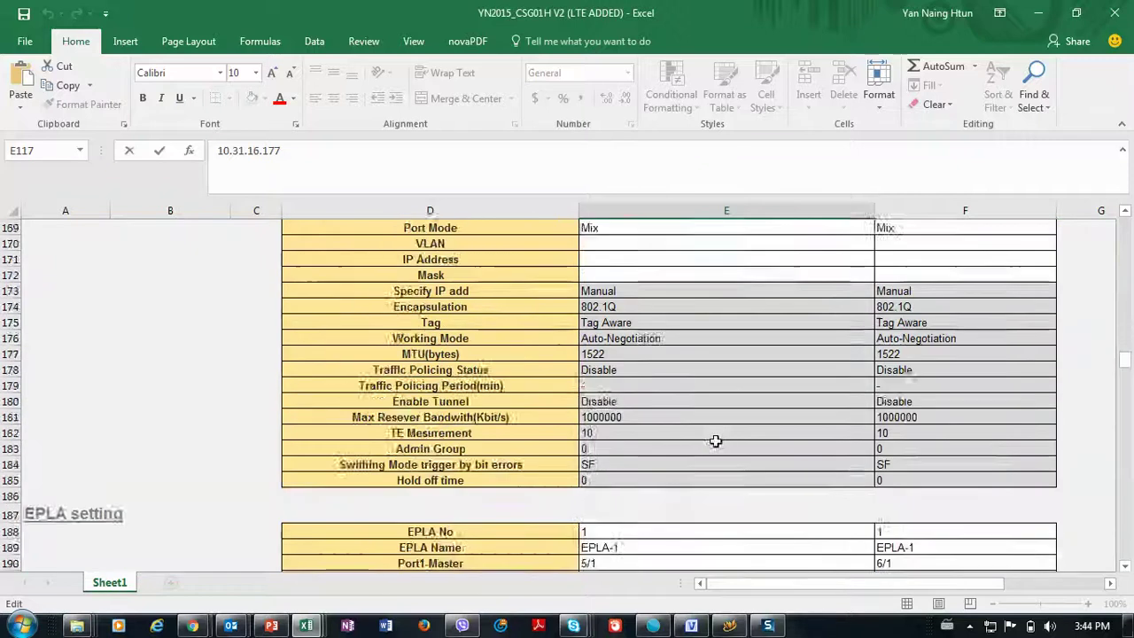
scroll(711, 437, "down", 20)
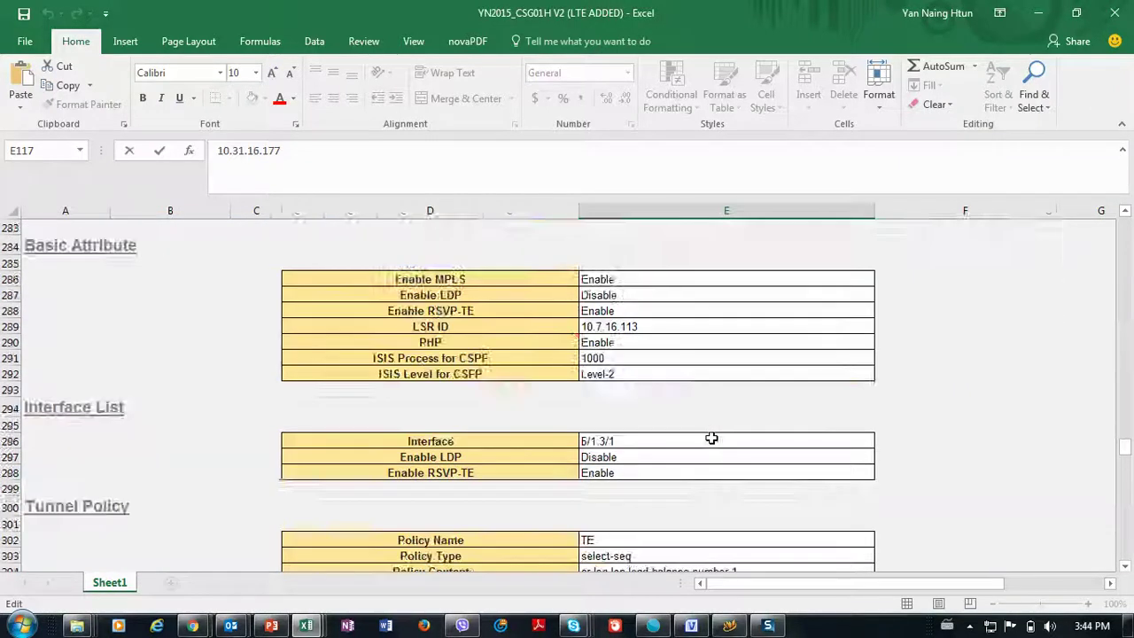
scroll(702, 437, "down", 15)
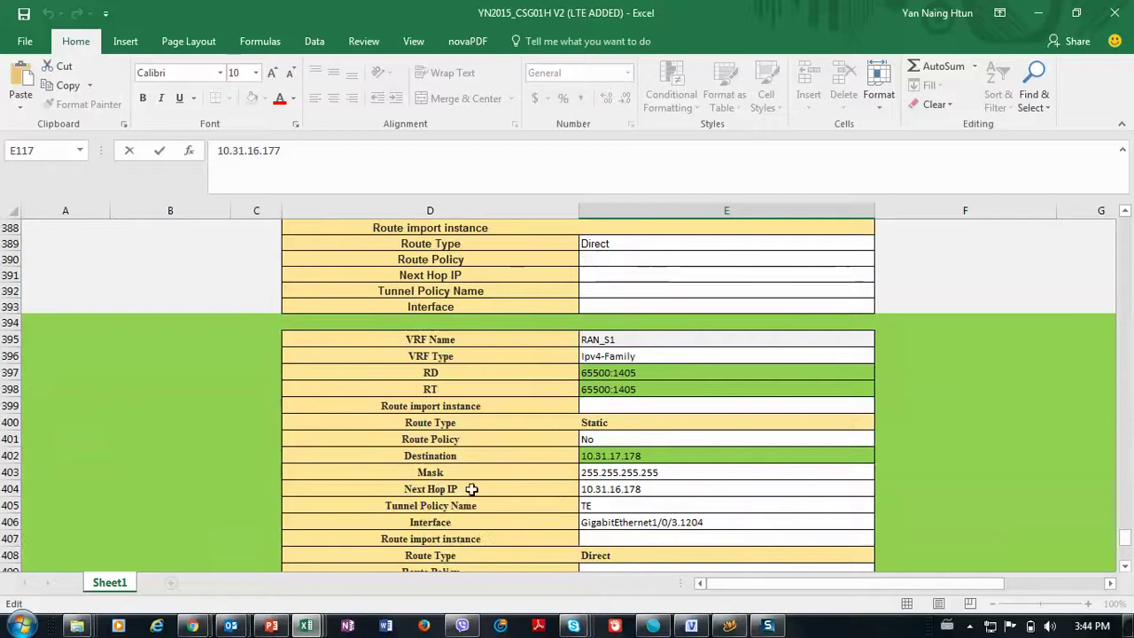
left_click(666, 450)
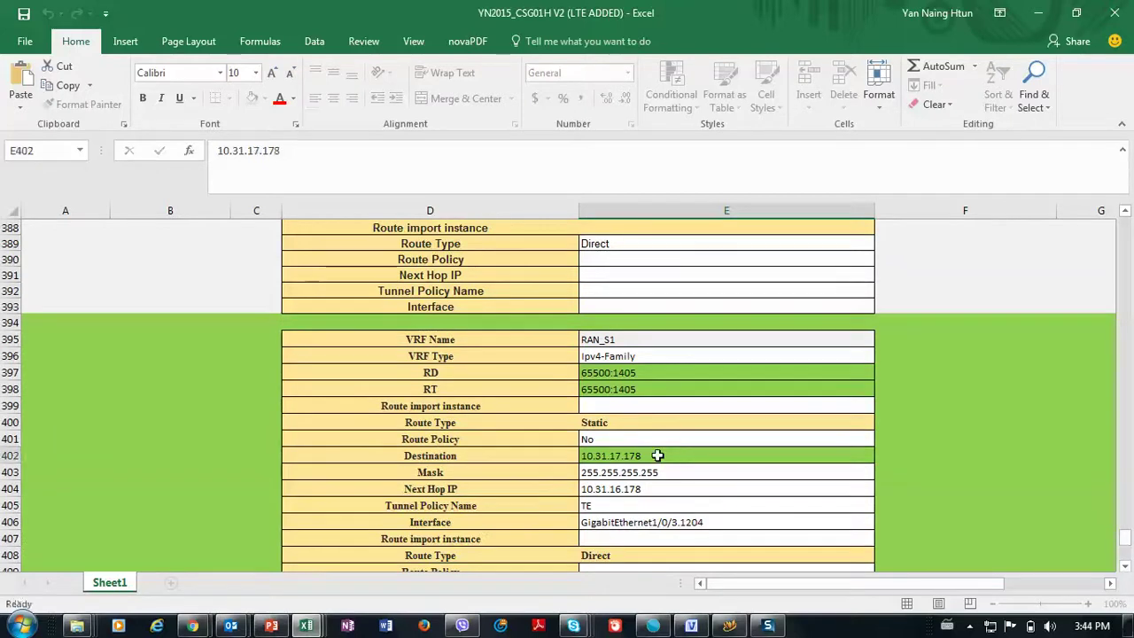
key("ctrl+c")
key("alt+Tab")
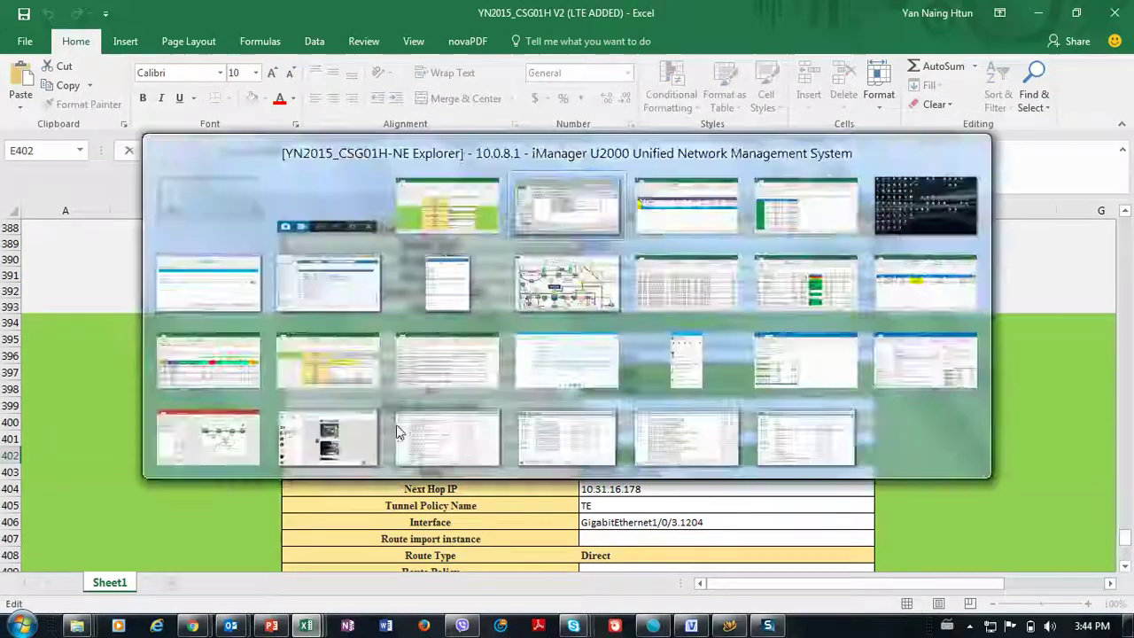
key("ctrl+v")
Copy the next hop IP 10.31.16.178 from the Excel sheet into the static route in iManager U2000 and create the route
key("alt+Tab")
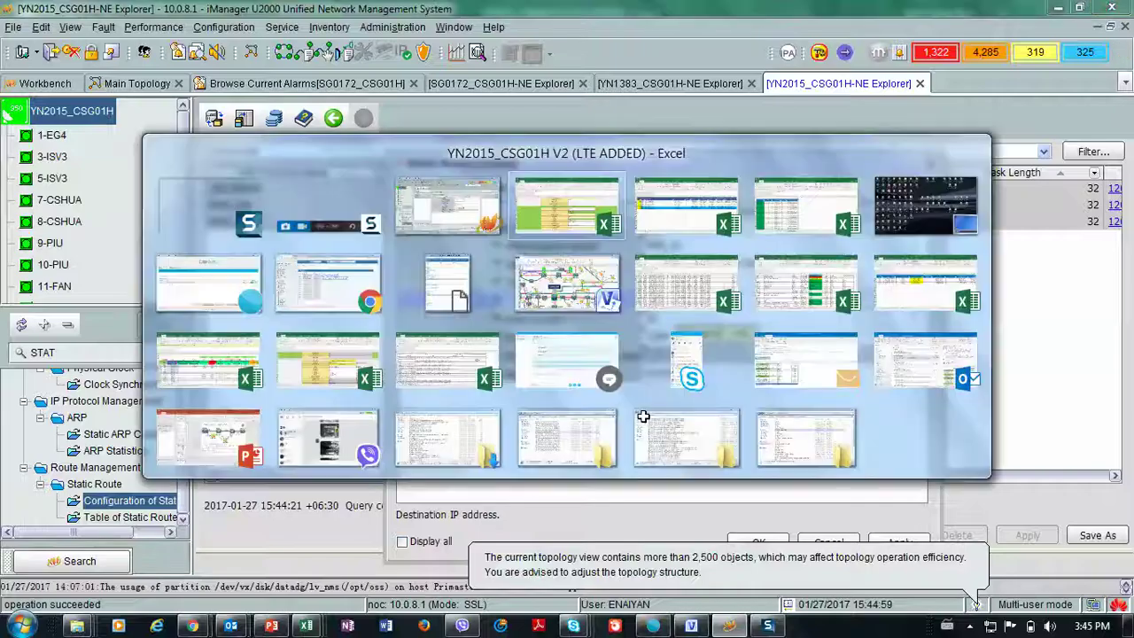
key("Down")
key("Down")
key("ctrl+c")
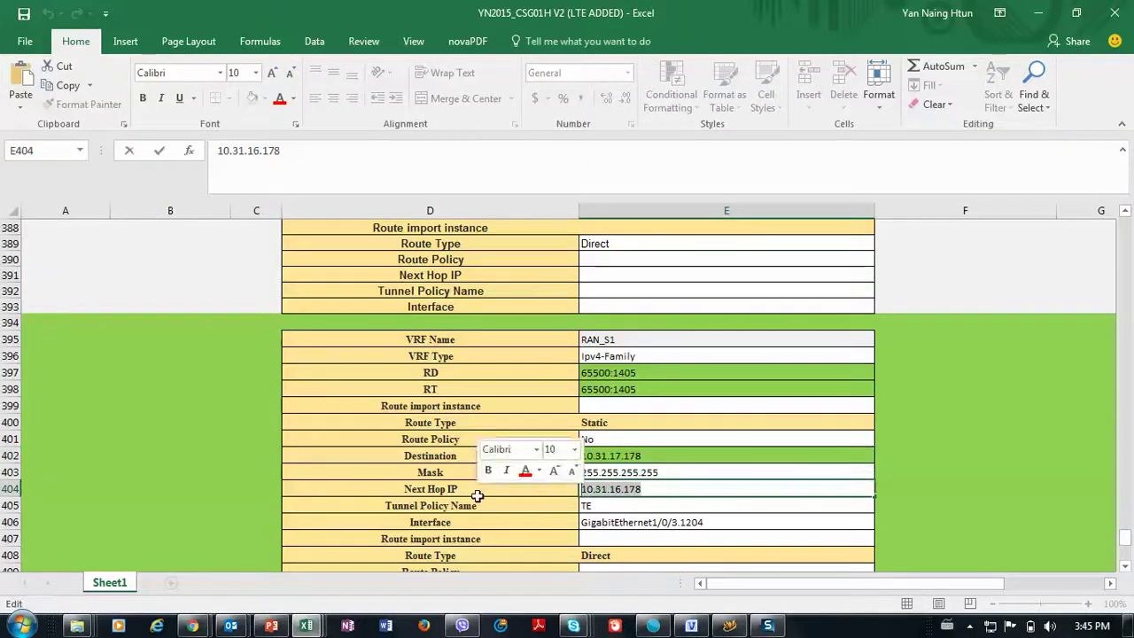
key("alt+Tab")
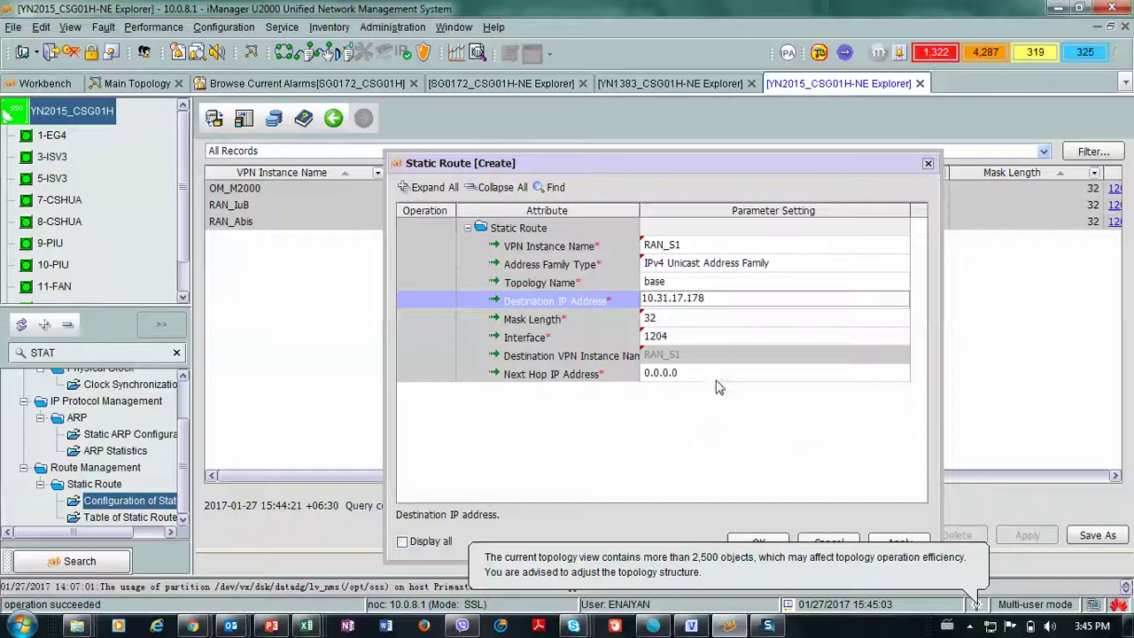
left_click(716, 373)
key("ctrl+v")
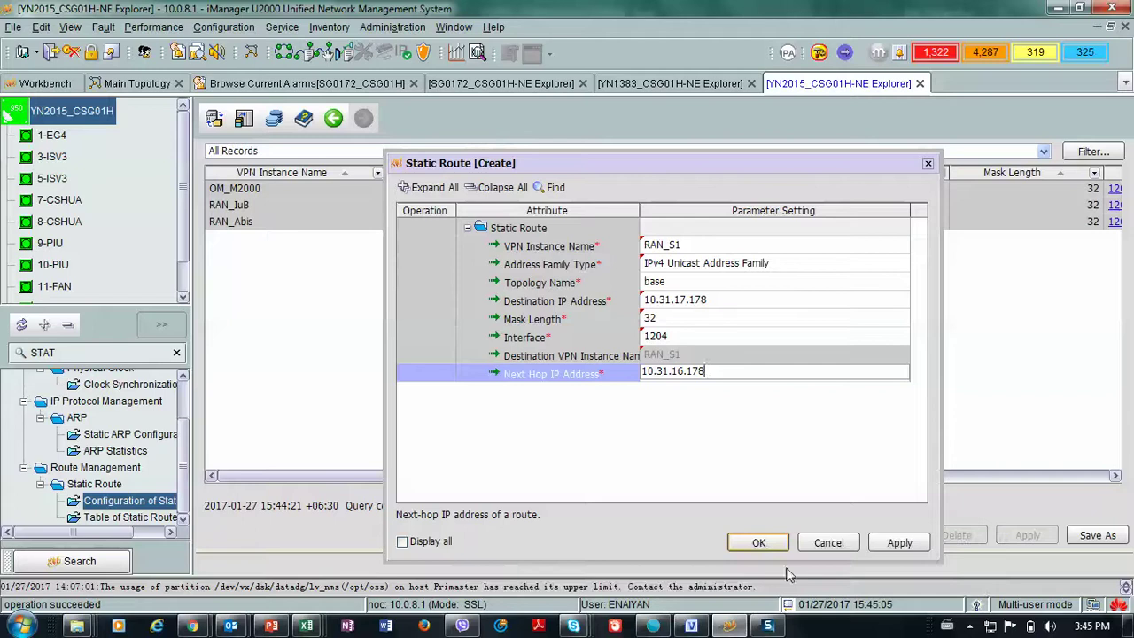
left_click(751, 541)
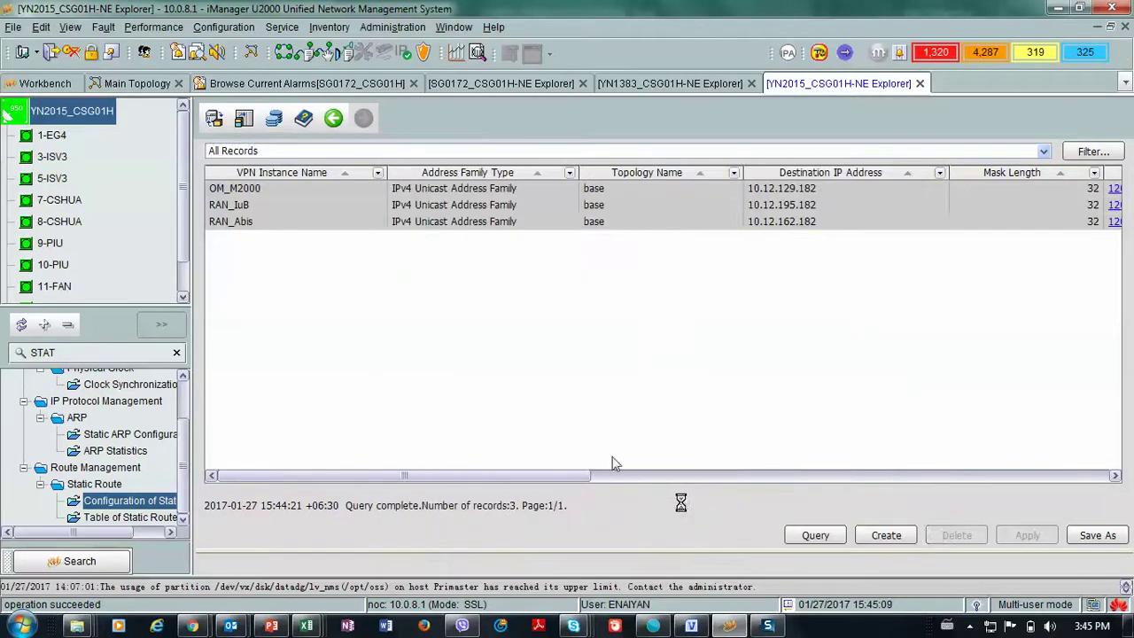
Filter the function tree for BGP and open the BGP Instance configuration under Route Management
left_click(177, 352)
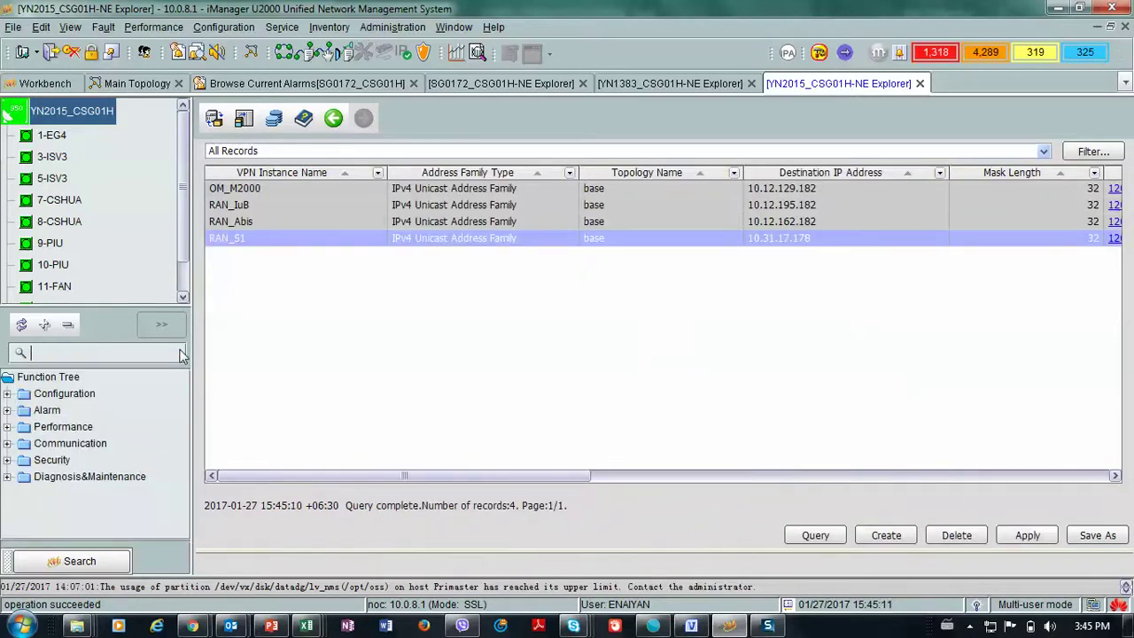
type("BGP")
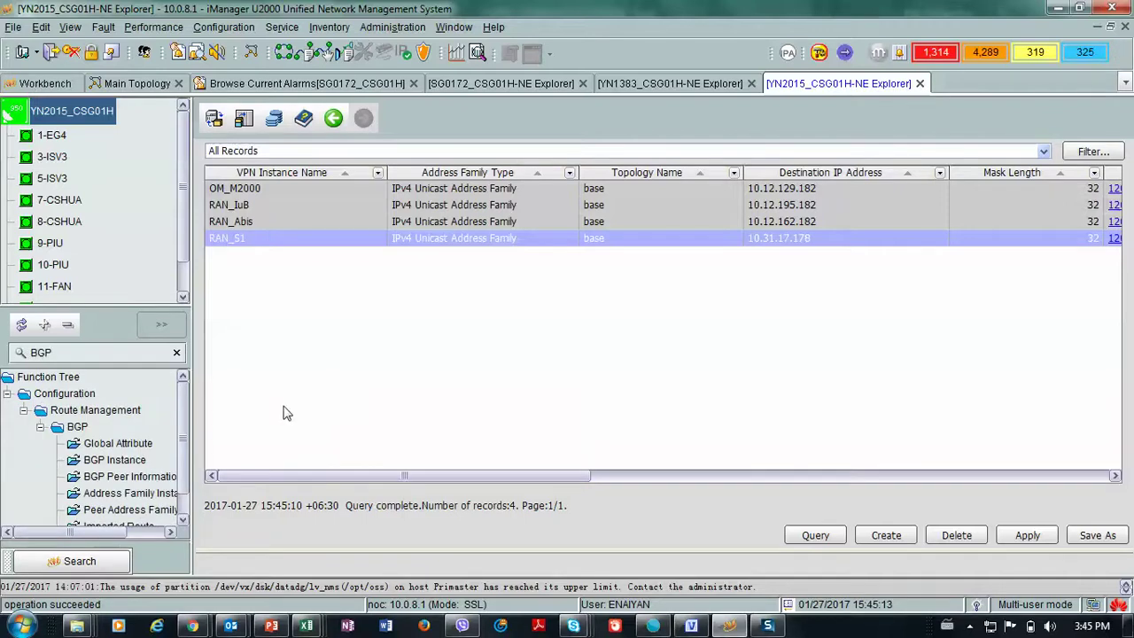
left_click(110, 462)
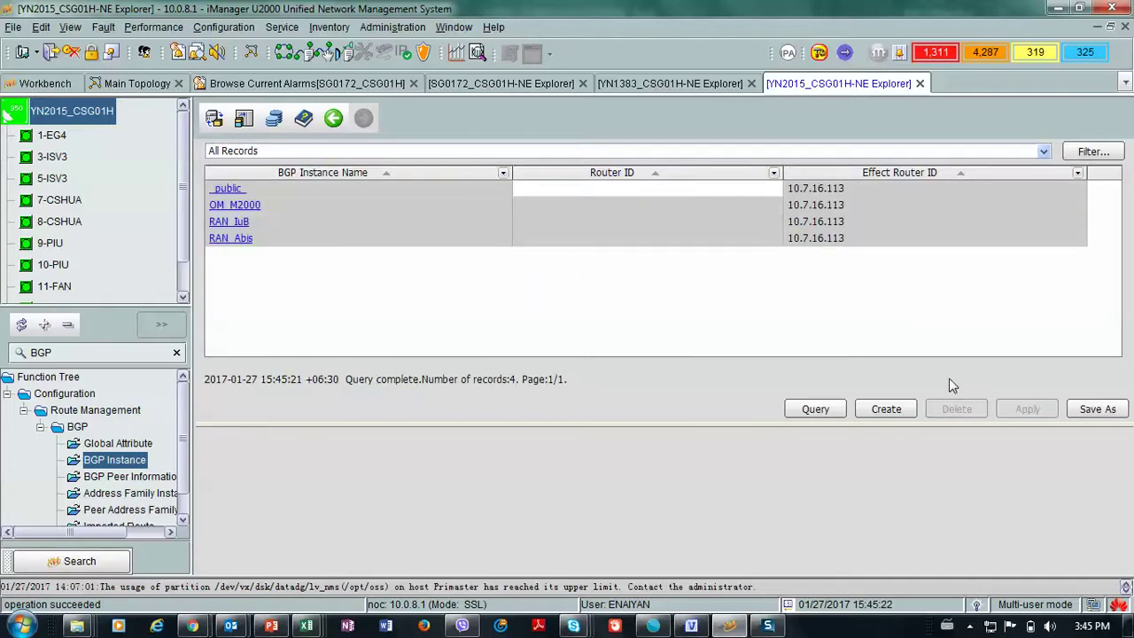
Start a new BGP instance and assign it to the VPN instance RAN_S1
left_click(889, 409)
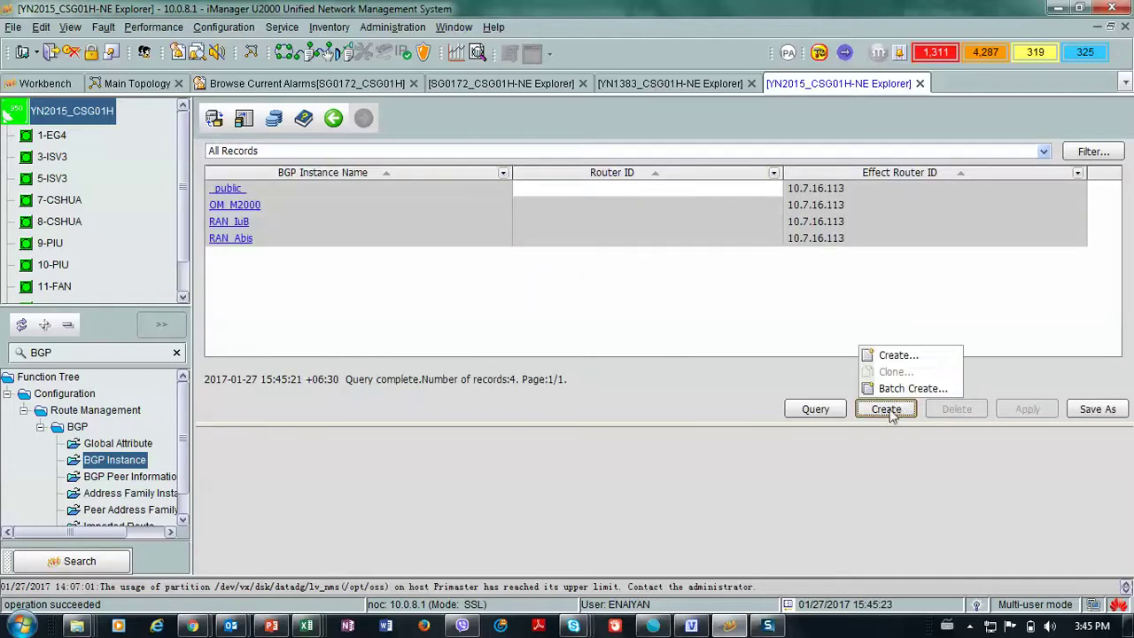
left_click(899, 356)
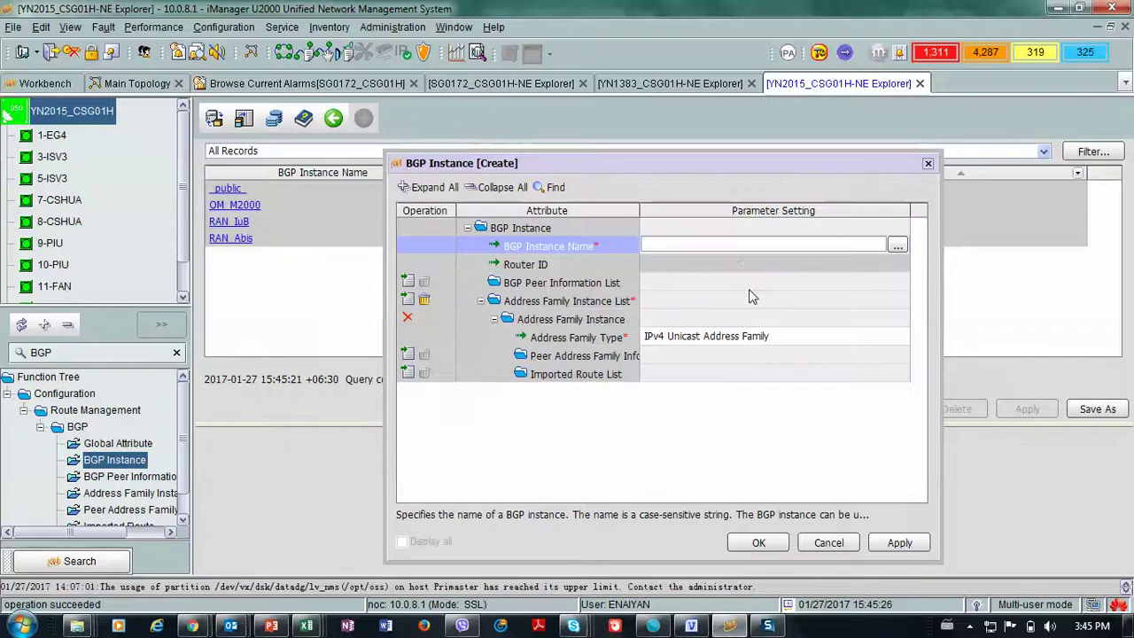
left_click(897, 246)
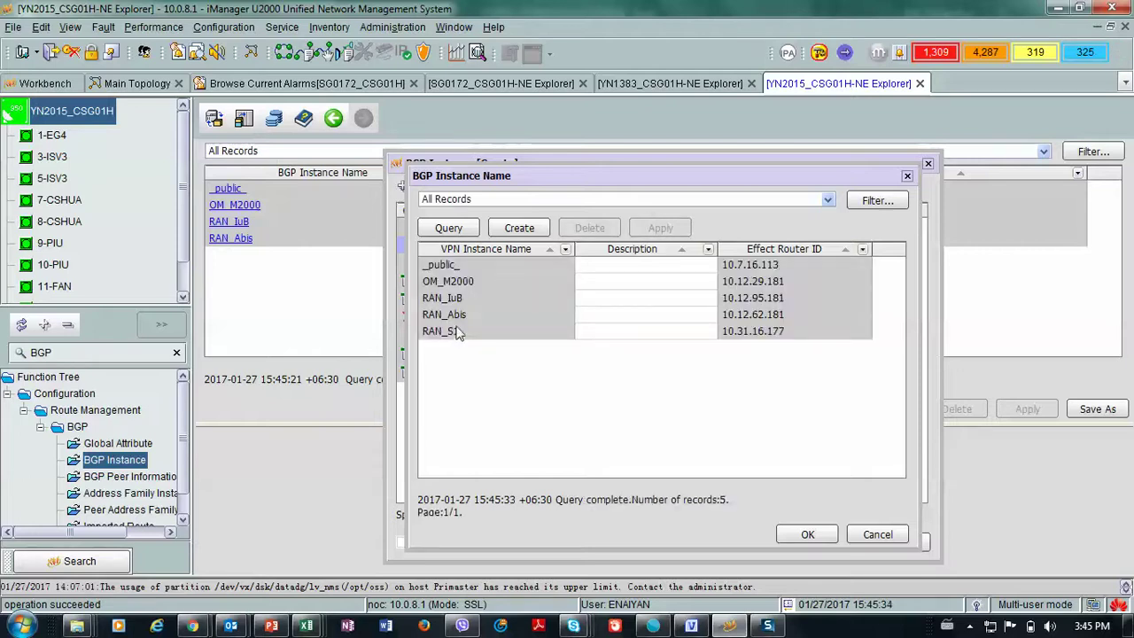
left_click(458, 332)
left_click(807, 535)
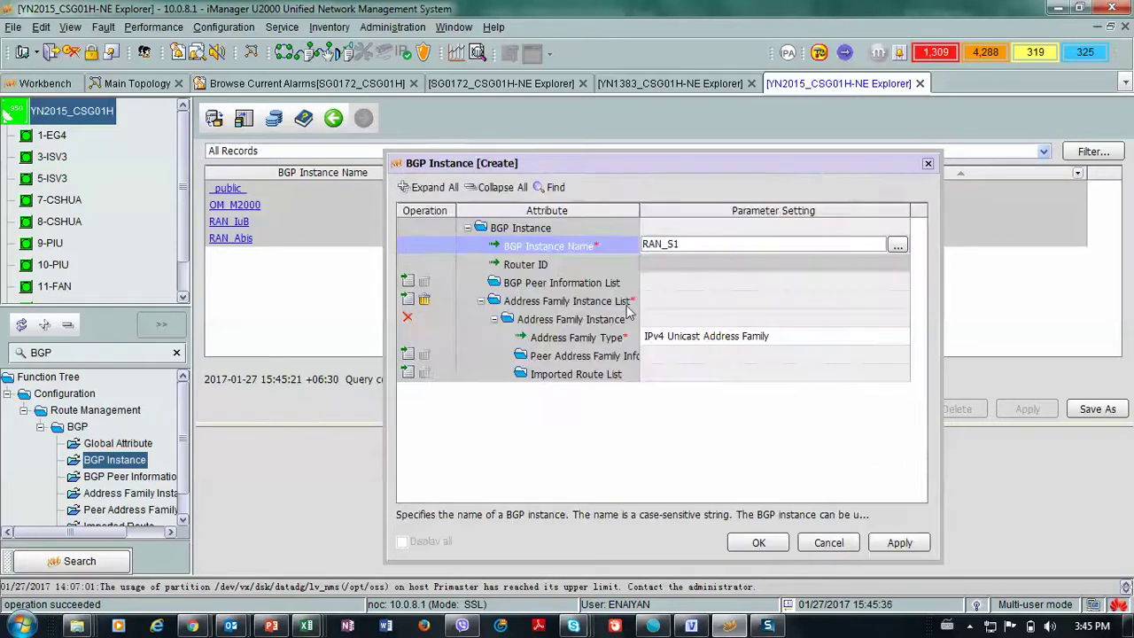
Add two imported routes to the IPv4 address family, one Direct Route and one Static Route, and create the BGP instance
left_click(408, 372)
left_click(408, 372)
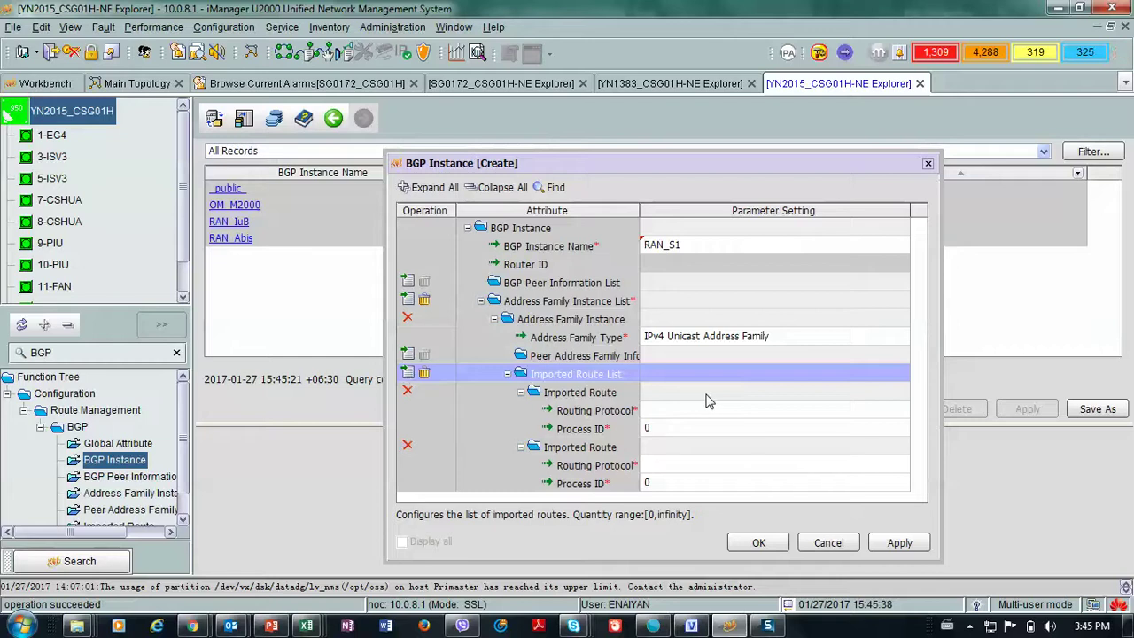
left_click(686, 410)
left_click(692, 410)
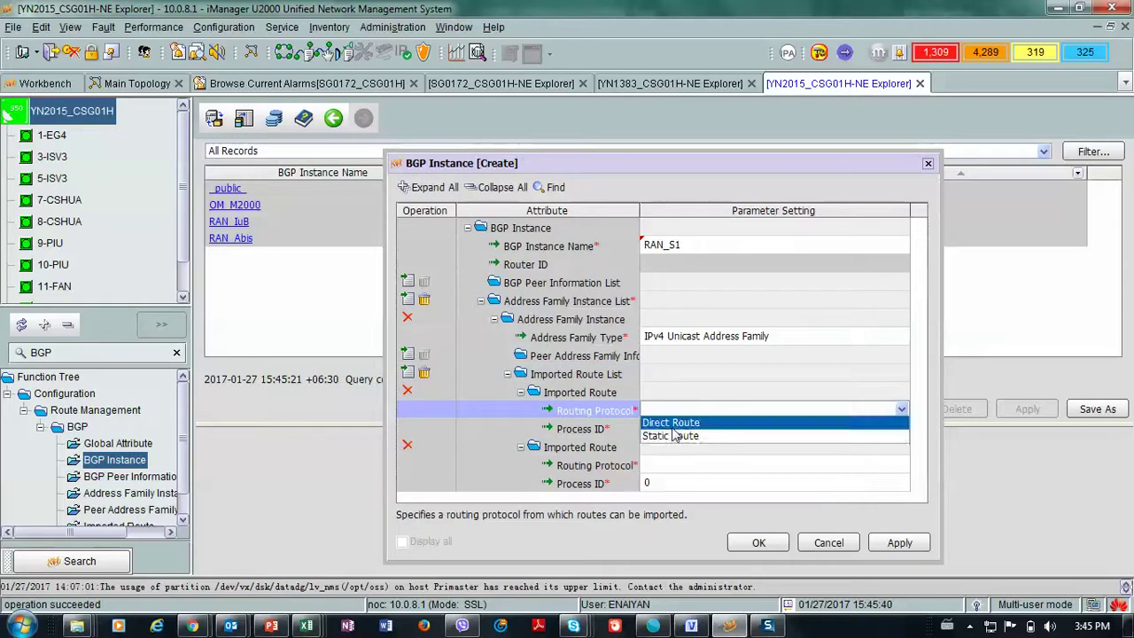
left_click(673, 421)
left_click(675, 465)
left_click(678, 466)
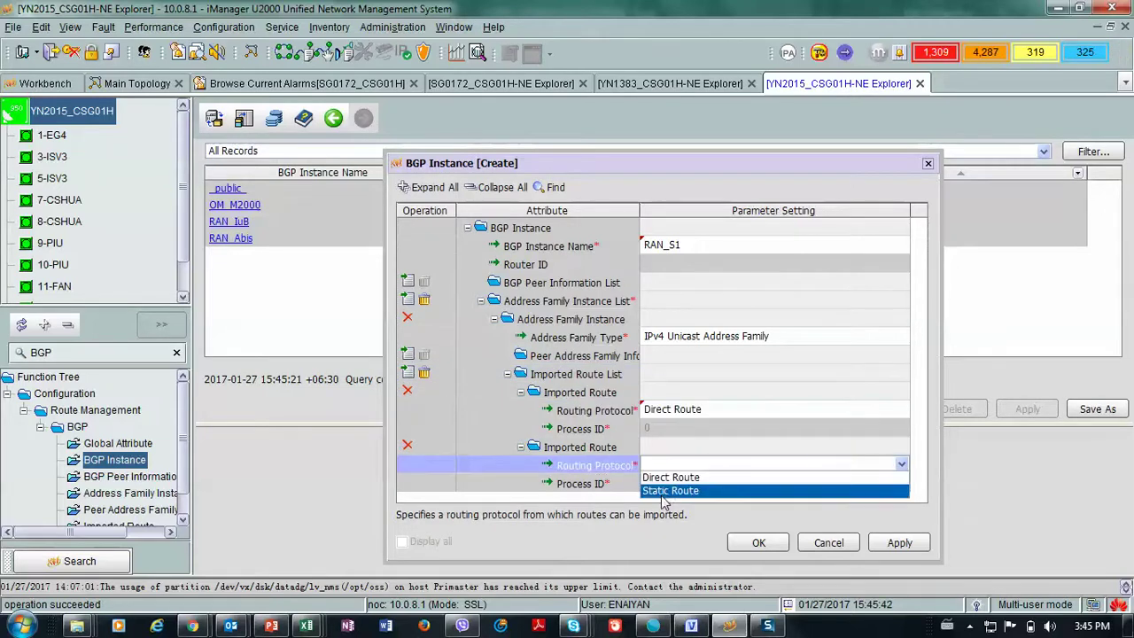
left_click(673, 488)
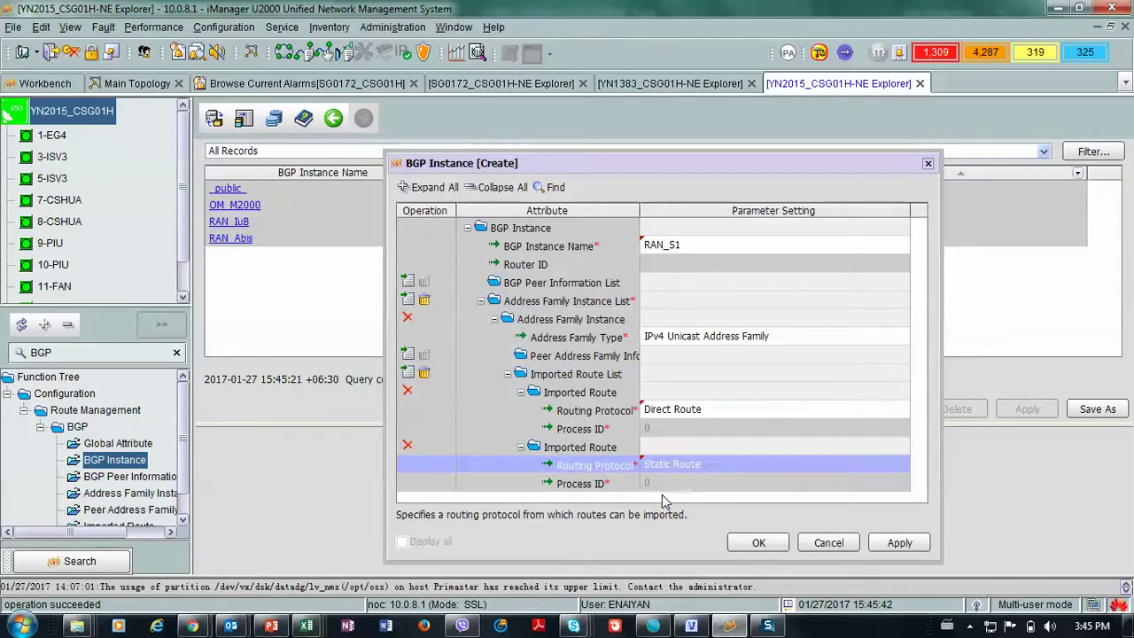
left_click(760, 543)
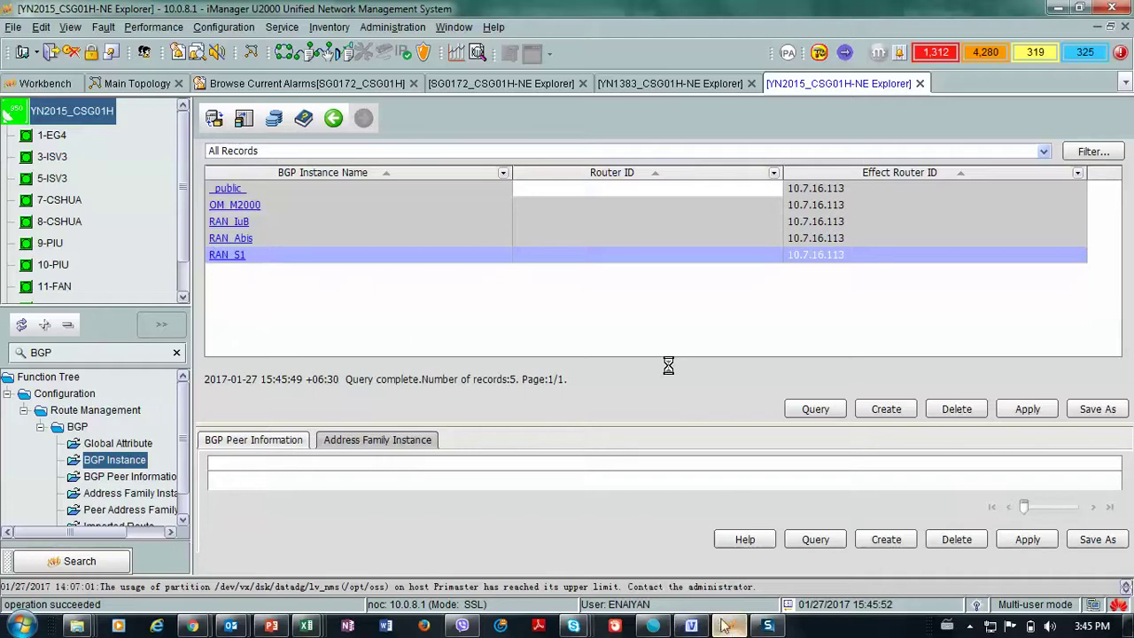
mouse_move(729, 625)
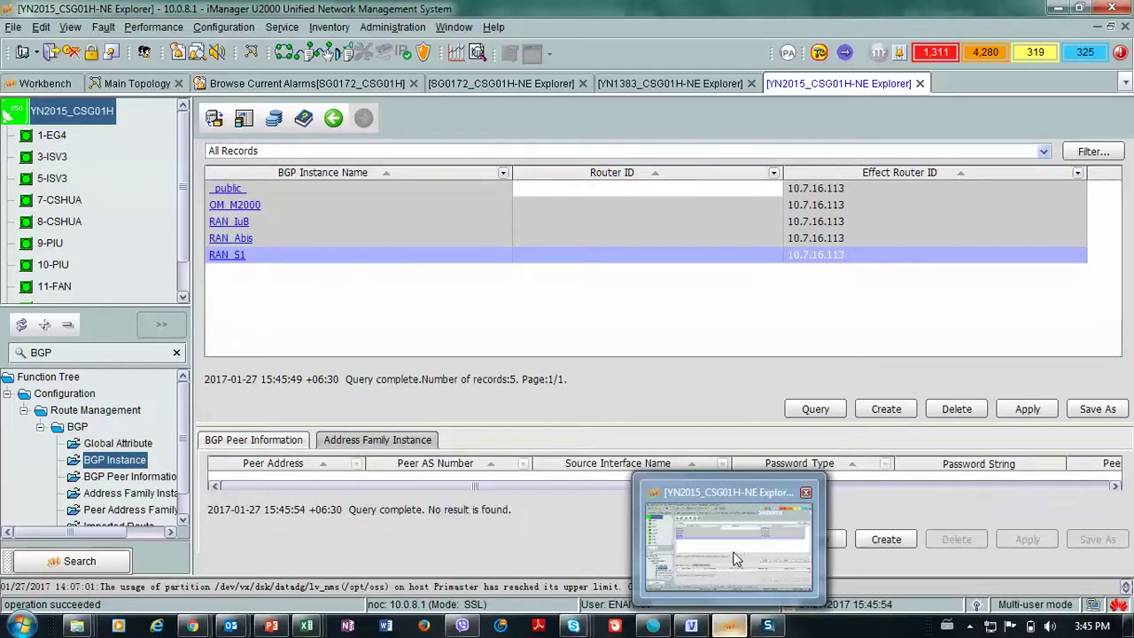
left_click(733, 550)
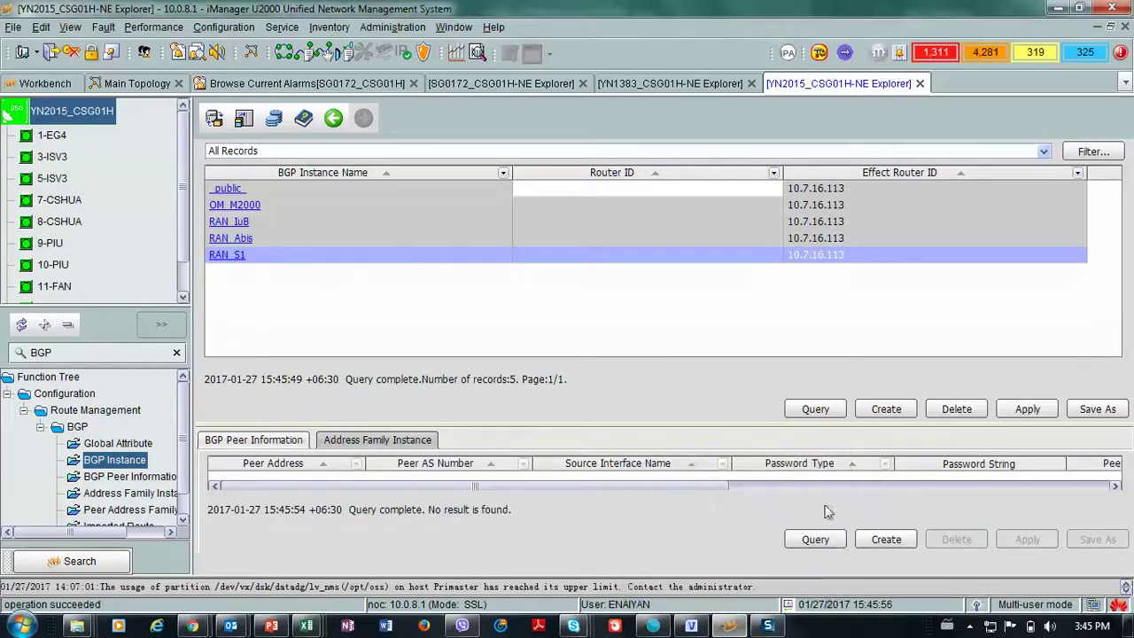
left_click_drag(700, 425, 714, 378)
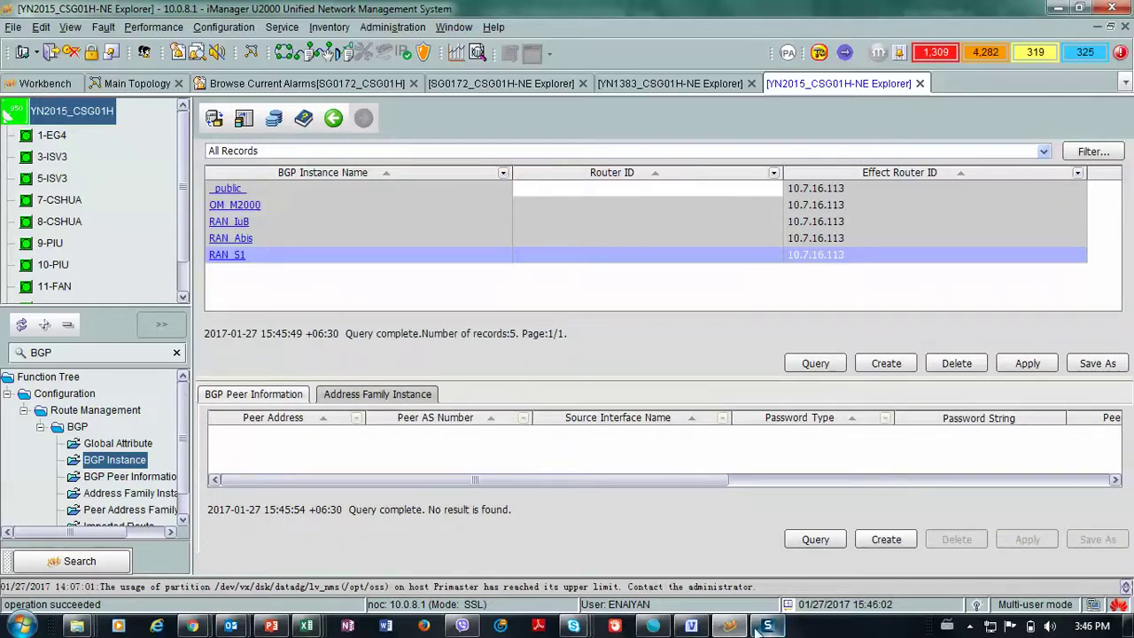
mouse_move(734, 606)
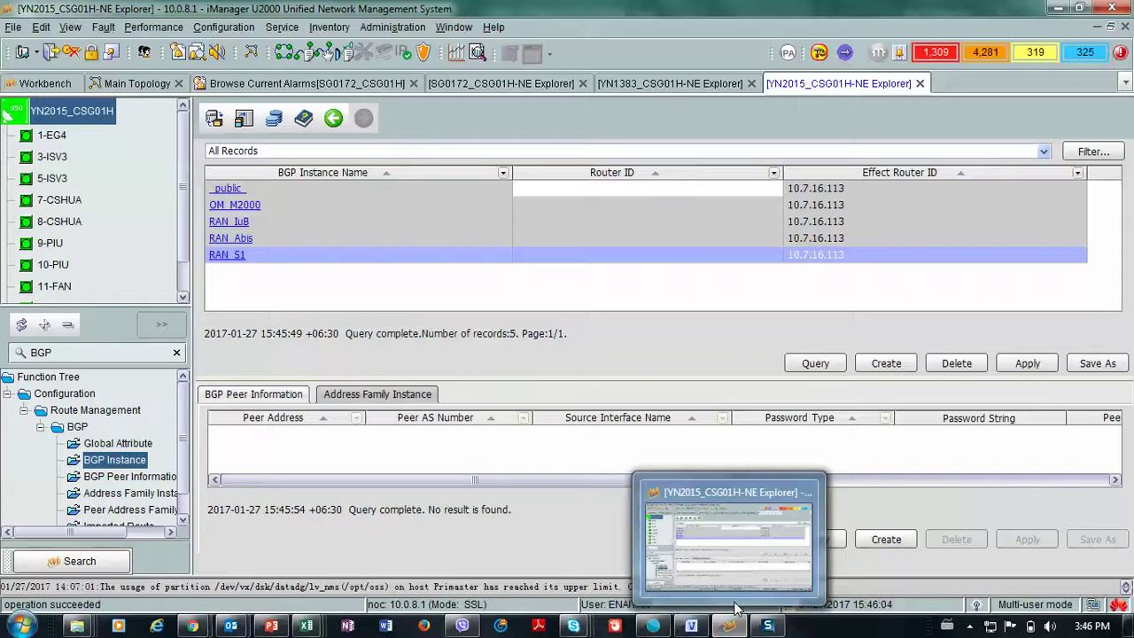